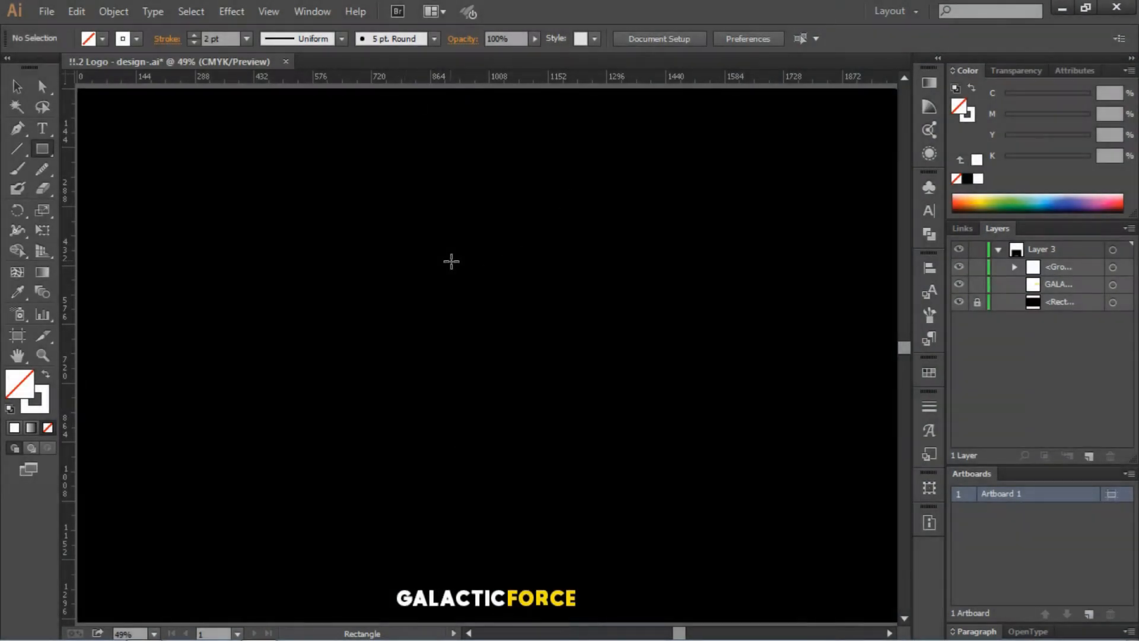
Step: Create a 100 × 100 px square in the empty area above the GALACTICFORCE text
click(451, 259)
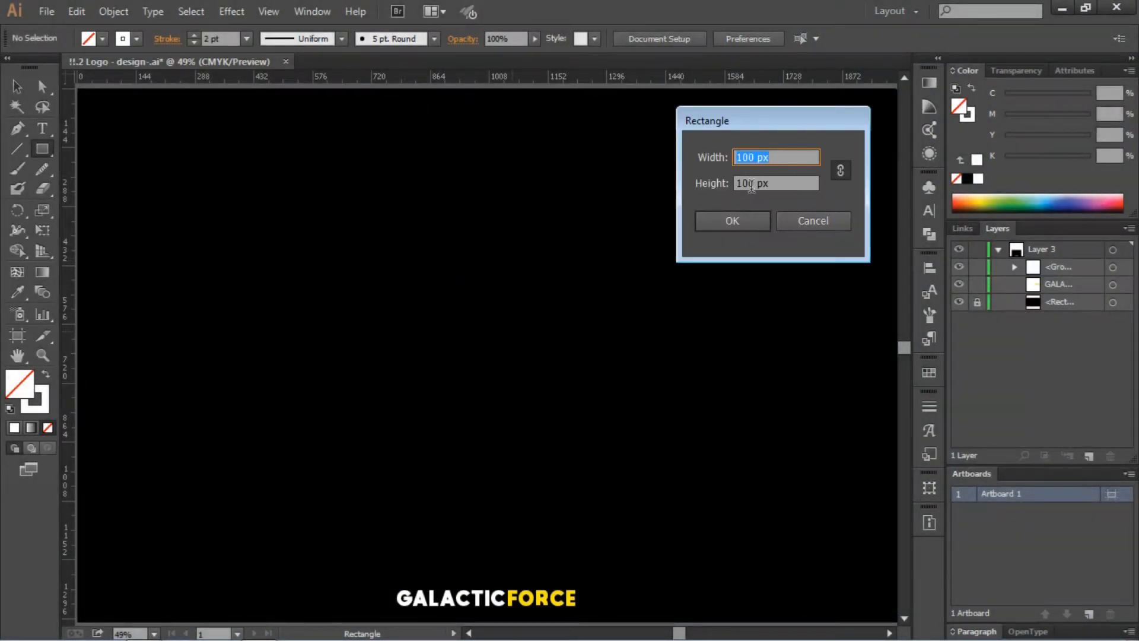
click(732, 221)
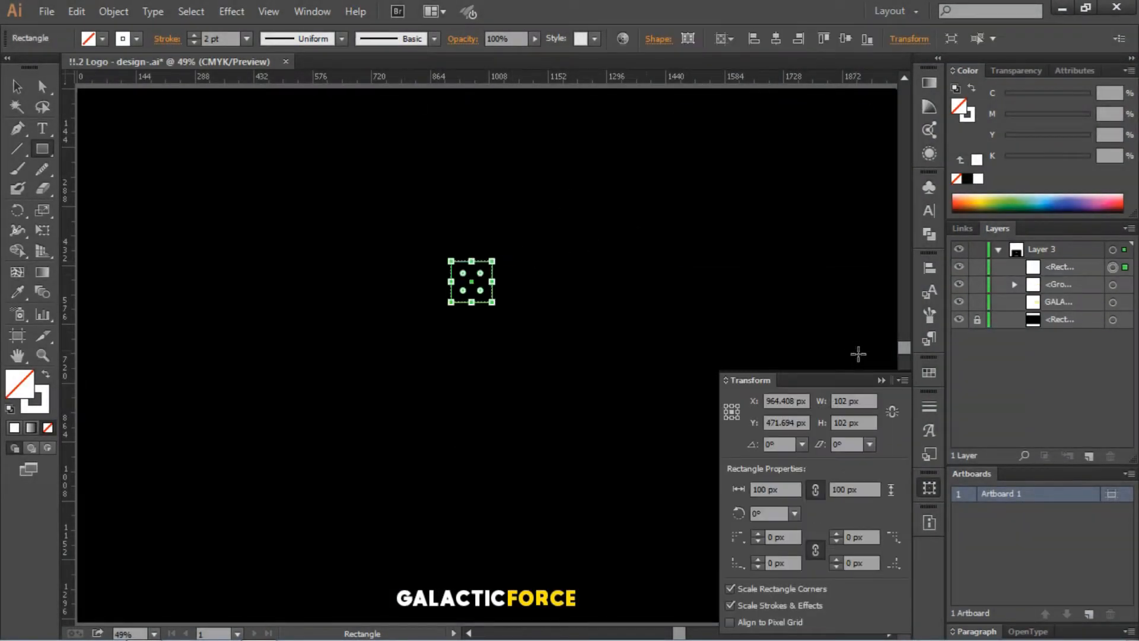
click(882, 380)
click(17, 86)
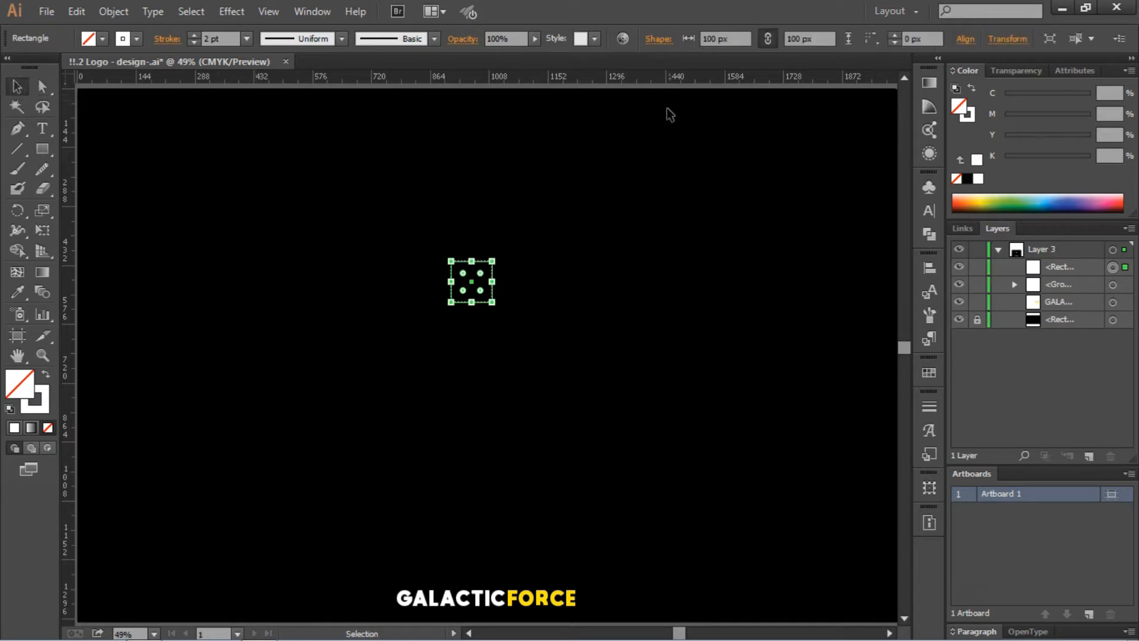
Step: Duplicate the square edge to edge, once above and twice below, to build a vertical column of four
click(545, 251)
drag(492, 282, 492, 322)
click(540, 316)
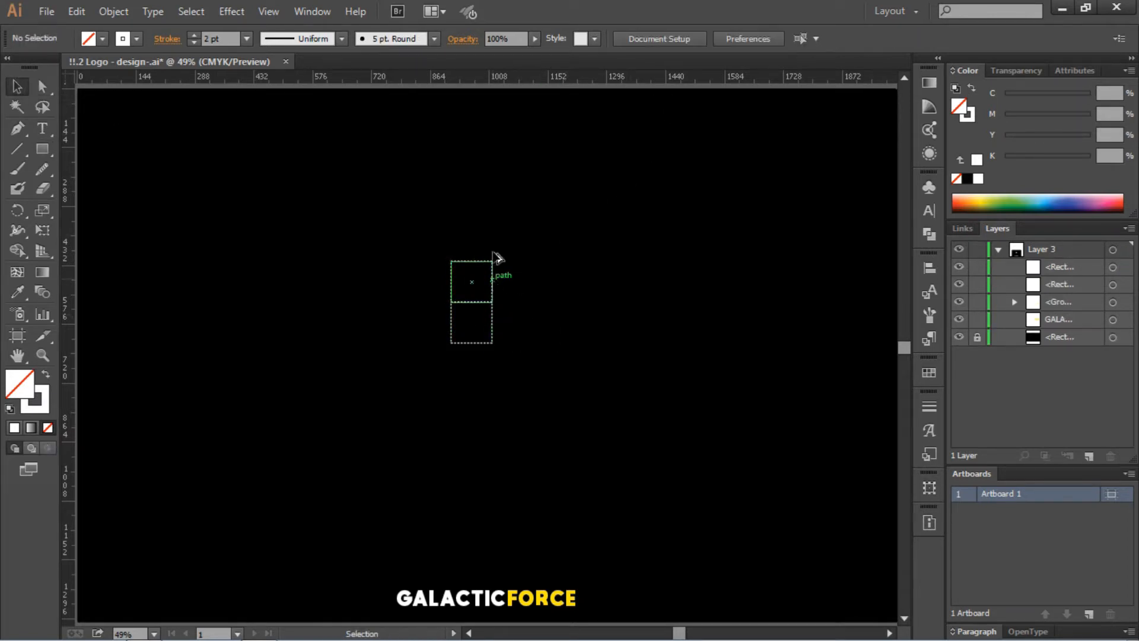
drag(492, 278, 492, 238)
click(534, 273)
drag(492, 329, 492, 370)
Step: Add a copy of the square on top of the column and shape it into a pointed triangular nose
drag(492, 243, 471, 178)
click(42, 86)
click(557, 232)
Step: Duplicate the column's second square twice to each side to form a horizontal row of five squares for the wings
key(v)
drag(492, 282, 369, 287)
click(537, 285)
click(385, 345)
click(397, 292)
click(397, 301)
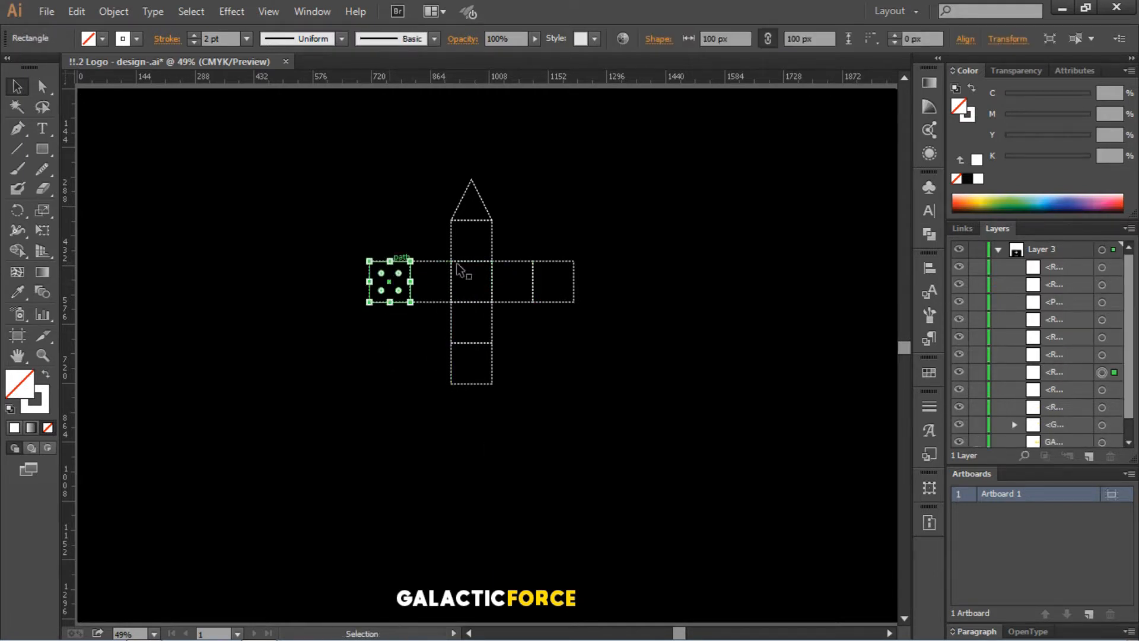
Step: Copy the two outermost wing squares directly below themselves
shift+click(544, 261)
drag(546, 266, 546, 307)
click(646, 319)
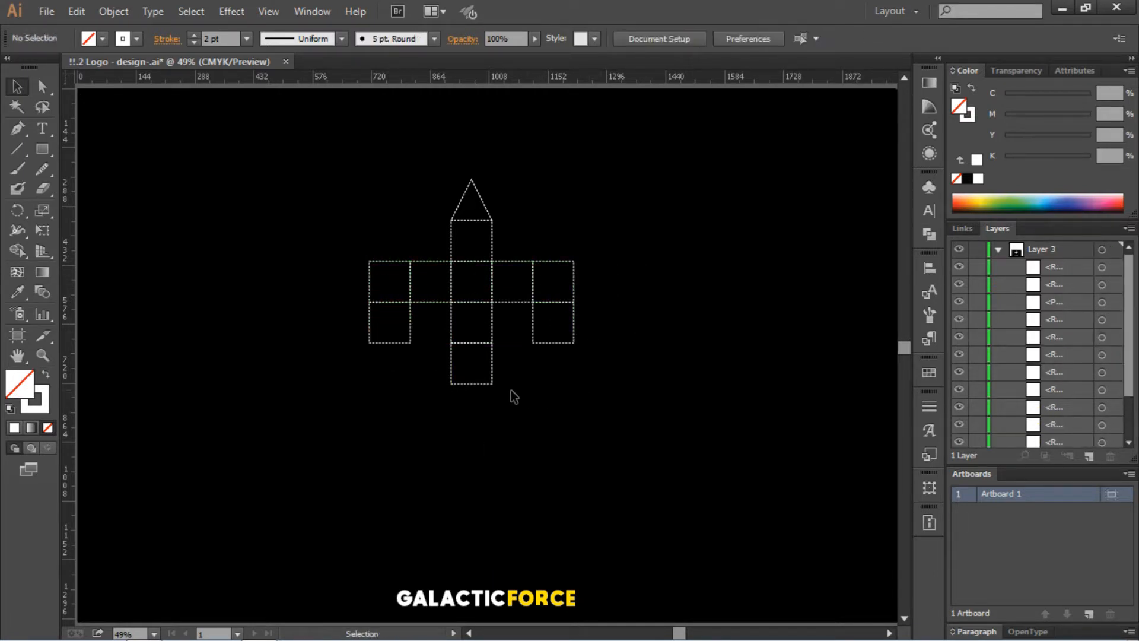
Step: Collapse the inner bottom corners of the two lower wing squares onto their diagonals to form right-triangle wing tips
key(a)
drag(410, 342, 390, 321)
key(ctrl+1)
drag(581, 330, 623, 289)
key(ctrl+shift+a)
Step: Copy the column's bottom square to both sides and collapse the copies' outer top corners to form triangular tail fins
click(17, 86)
alt+drag(498, 377, 582, 377)
key(a)
drag(331, 330, 373, 373)
drag(582, 330, 540, 372)
click(643, 373)
Step: Draw two diagonal lines with the Pen tool from the nose triangle's base corners to the outer top corners of the wings
scroll(644, 374, up, 1)
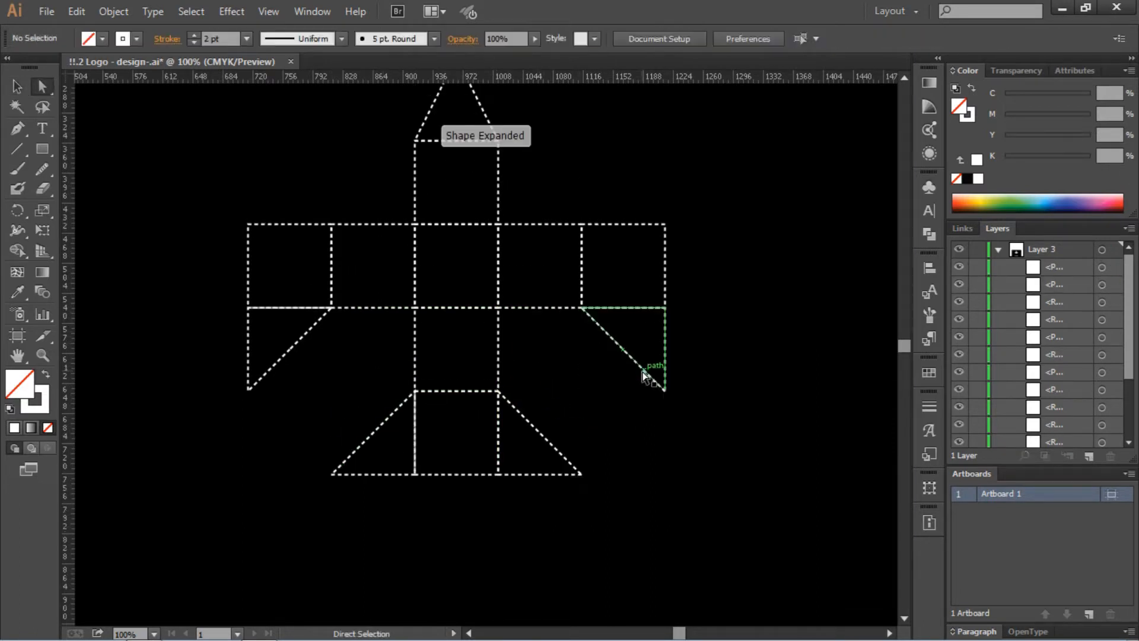
key(ctrl+minus)
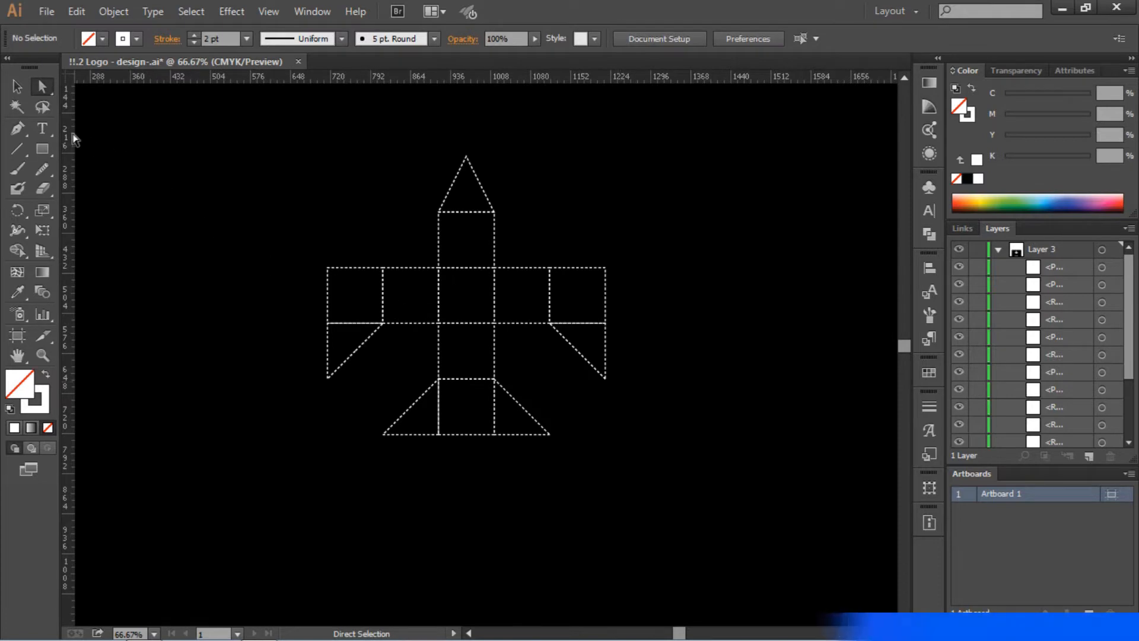
click(18, 128)
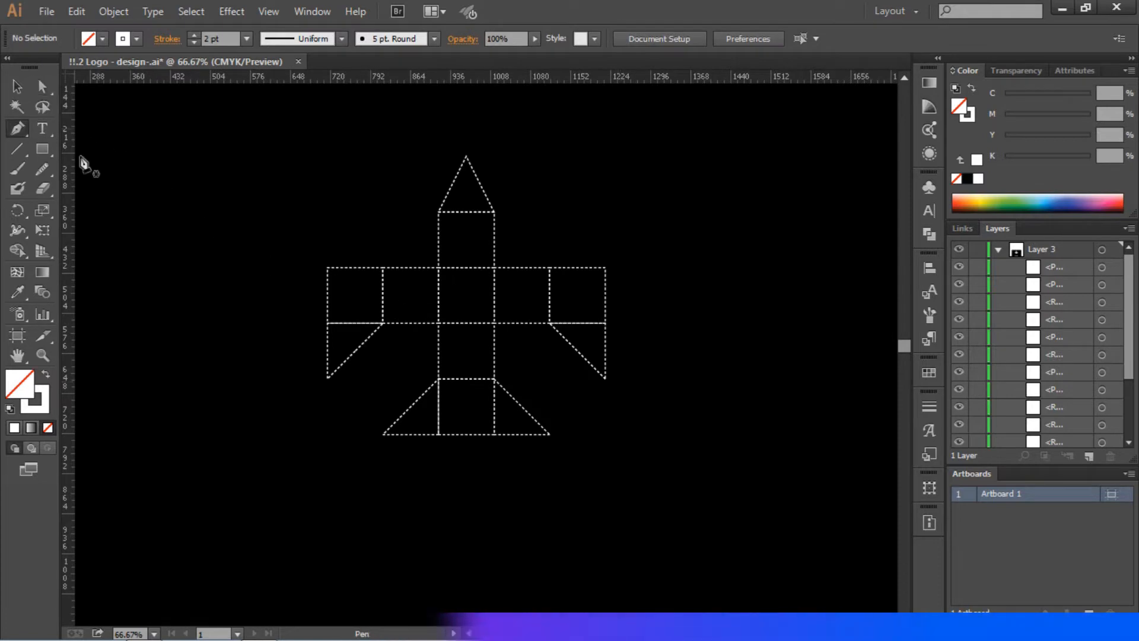
click(439, 212)
click(327, 268)
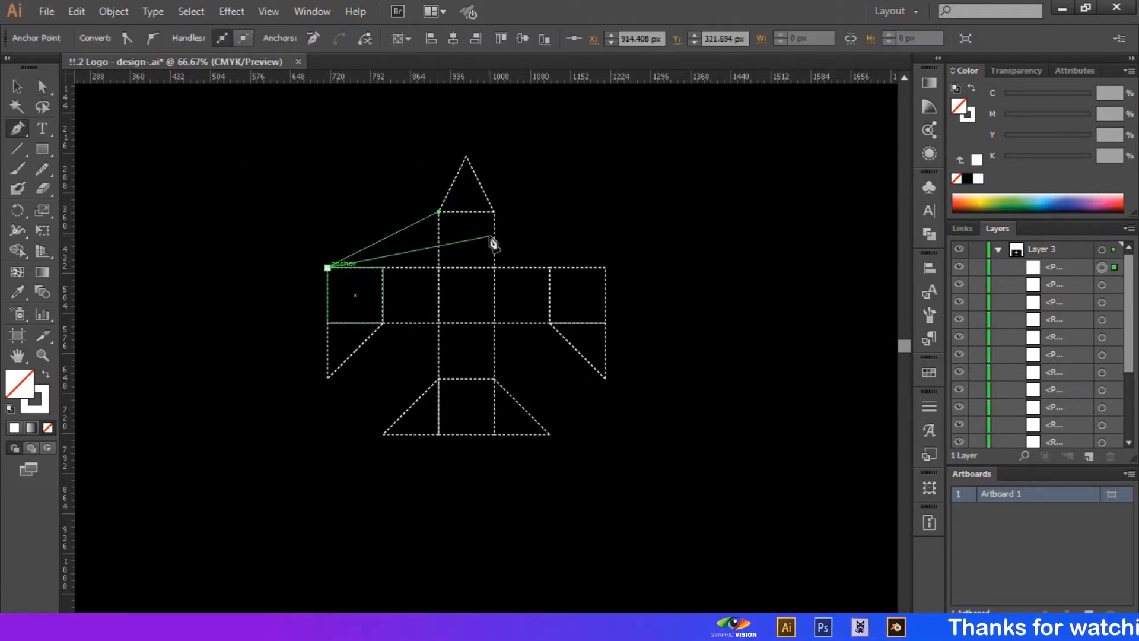
key(Escape)
click(494, 211)
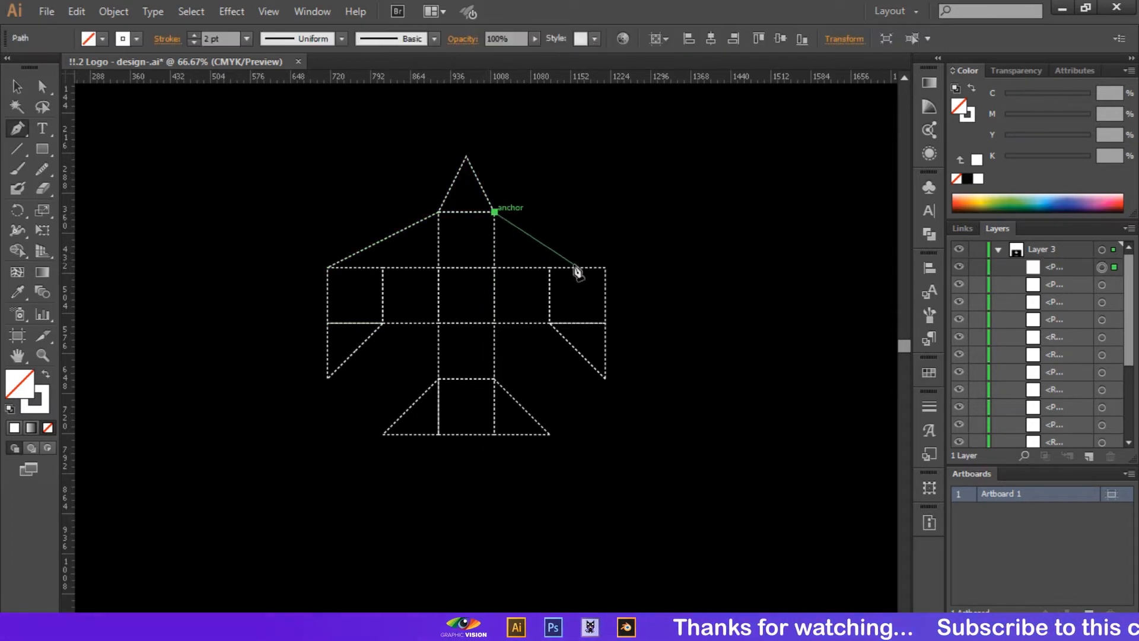
click(605, 268)
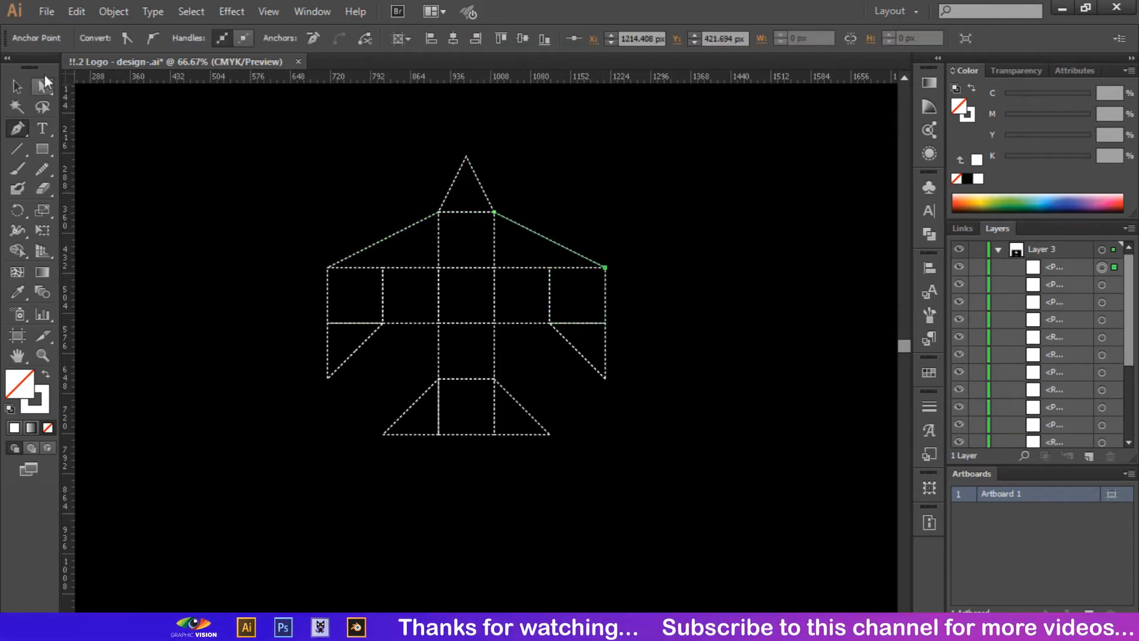
click(18, 87)
click(281, 202)
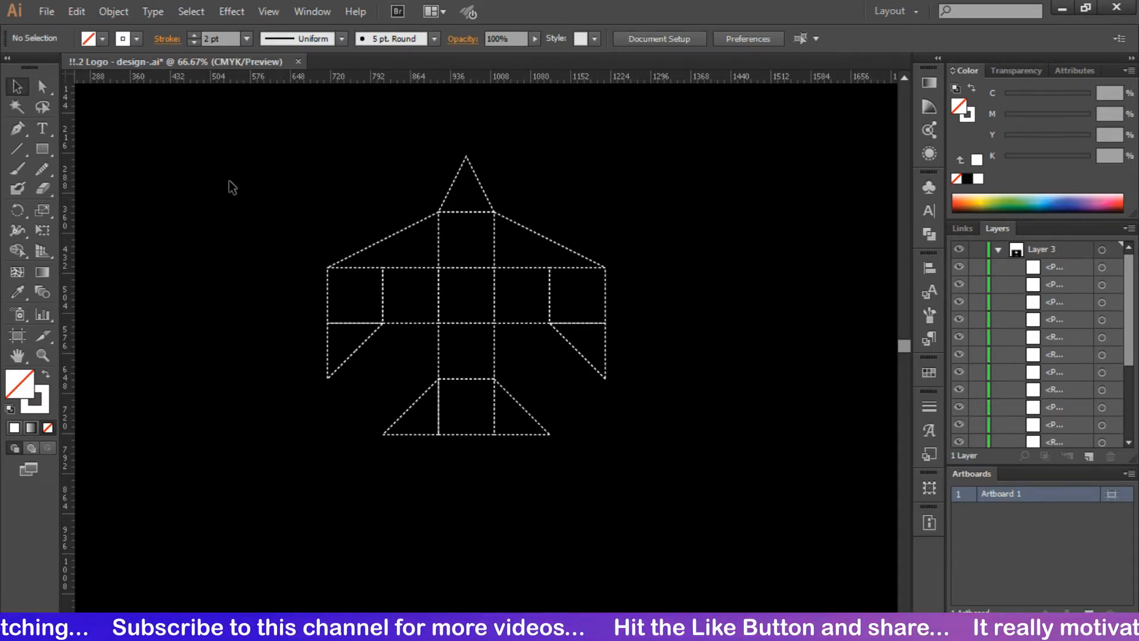
Step: Group all the dashed aircraft shapes and centre the group horizontally and vertically on the artboard
drag(267, 158, 666, 489)
right_click(494, 308)
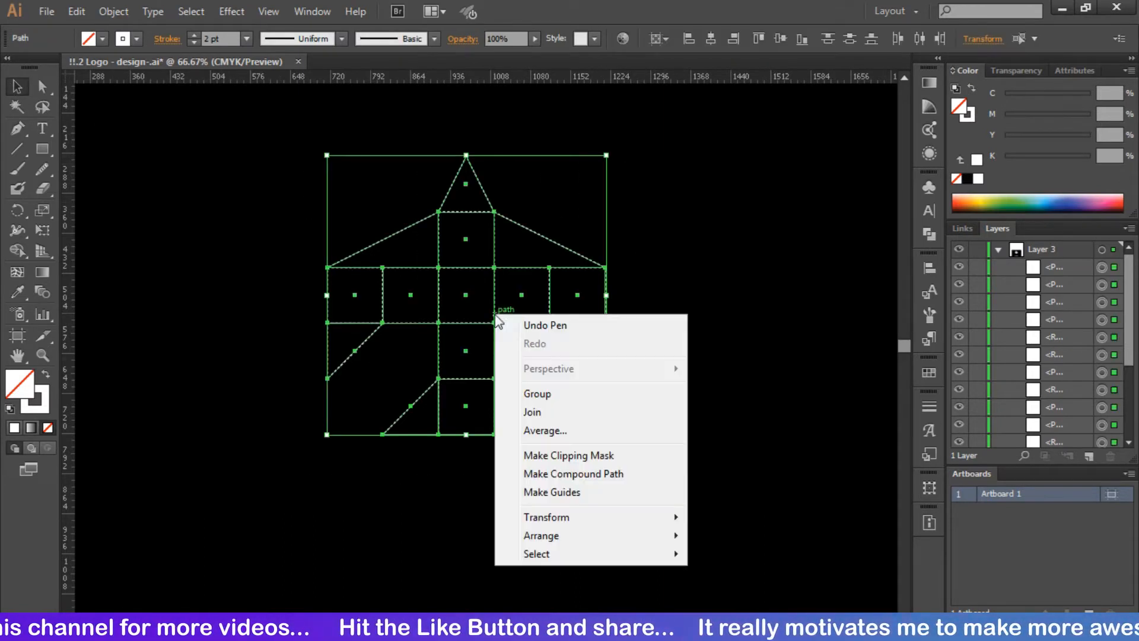
click(539, 395)
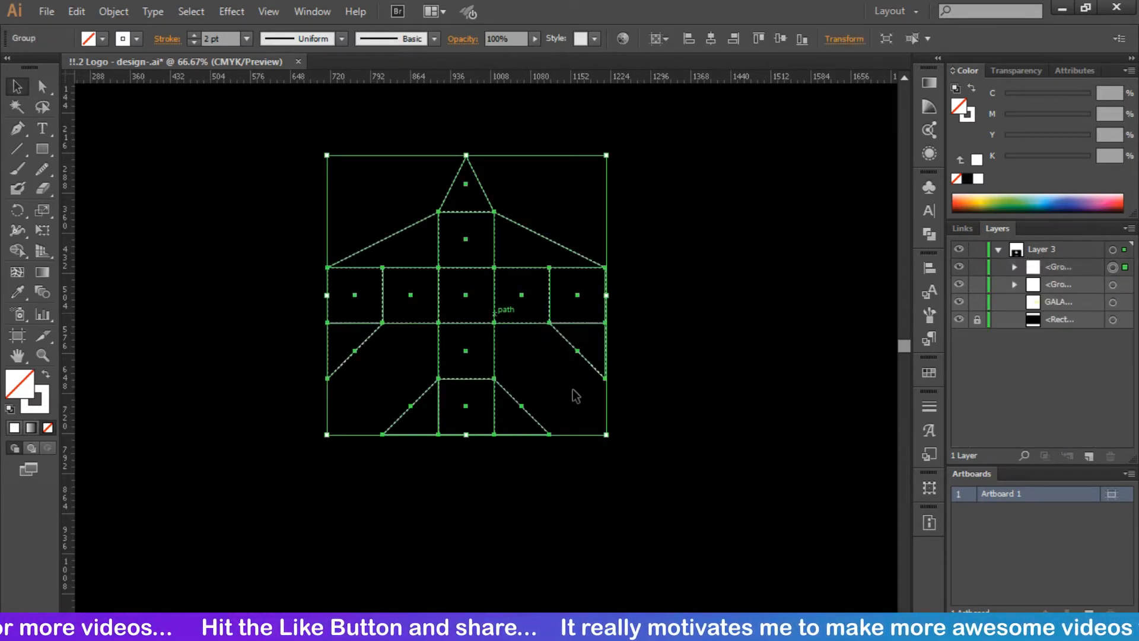
click(714, 42)
click(778, 40)
Step: Check which layer entry holds the dashed aircraft group and lock it as a drawing guide
click(959, 267)
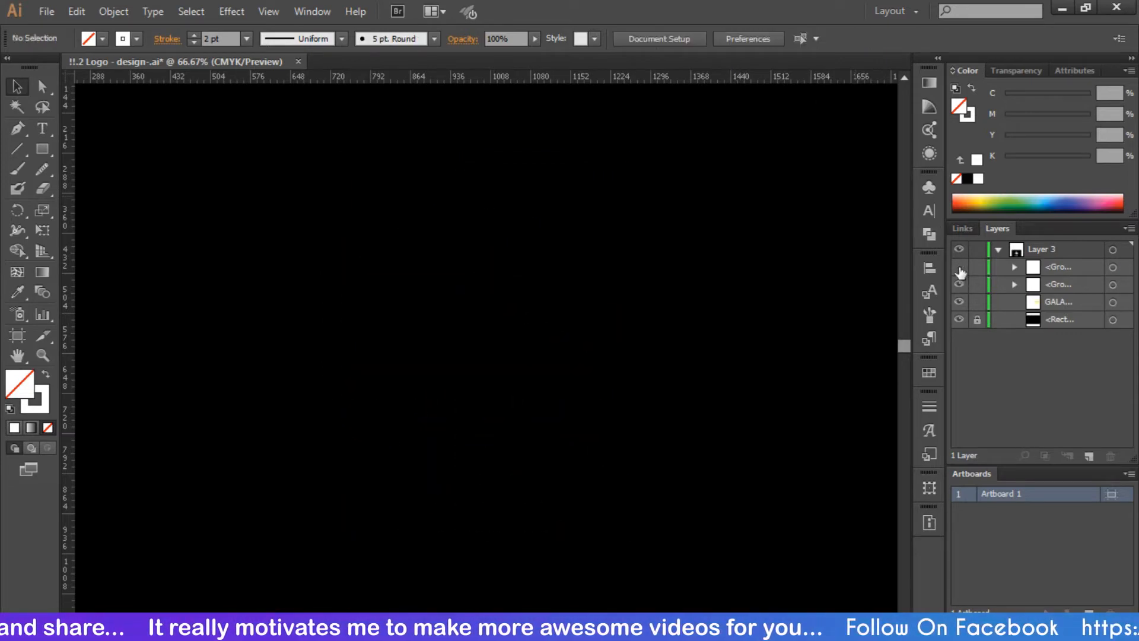
click(959, 267)
click(977, 267)
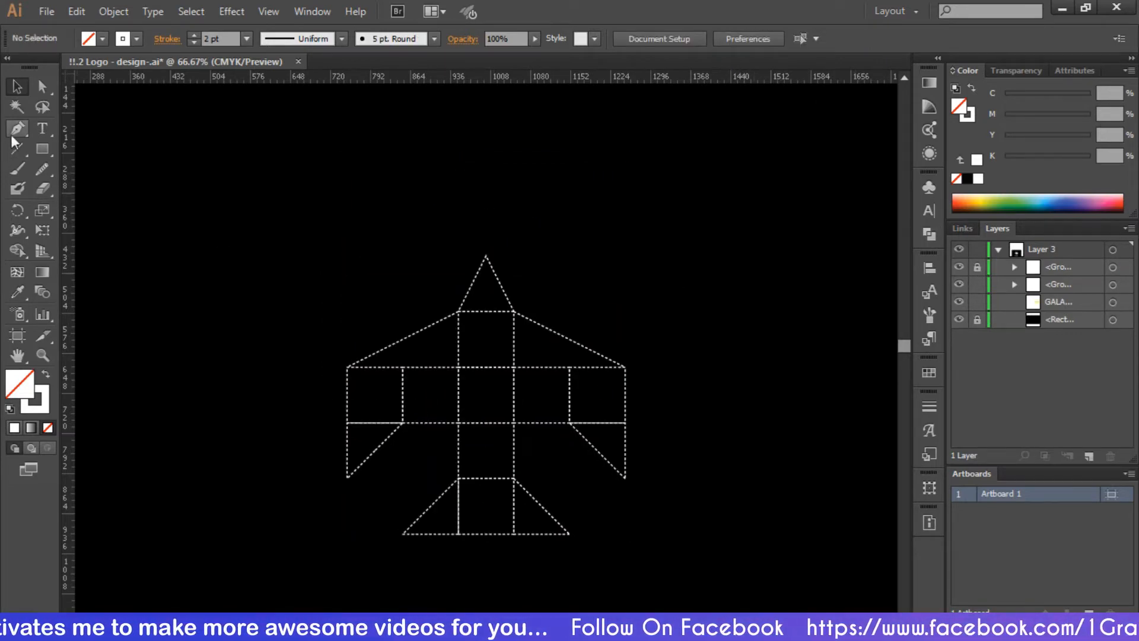
Step: Turn off the dashed line option and set the stroke weight to 8 pt
click(168, 39)
click(11, 153)
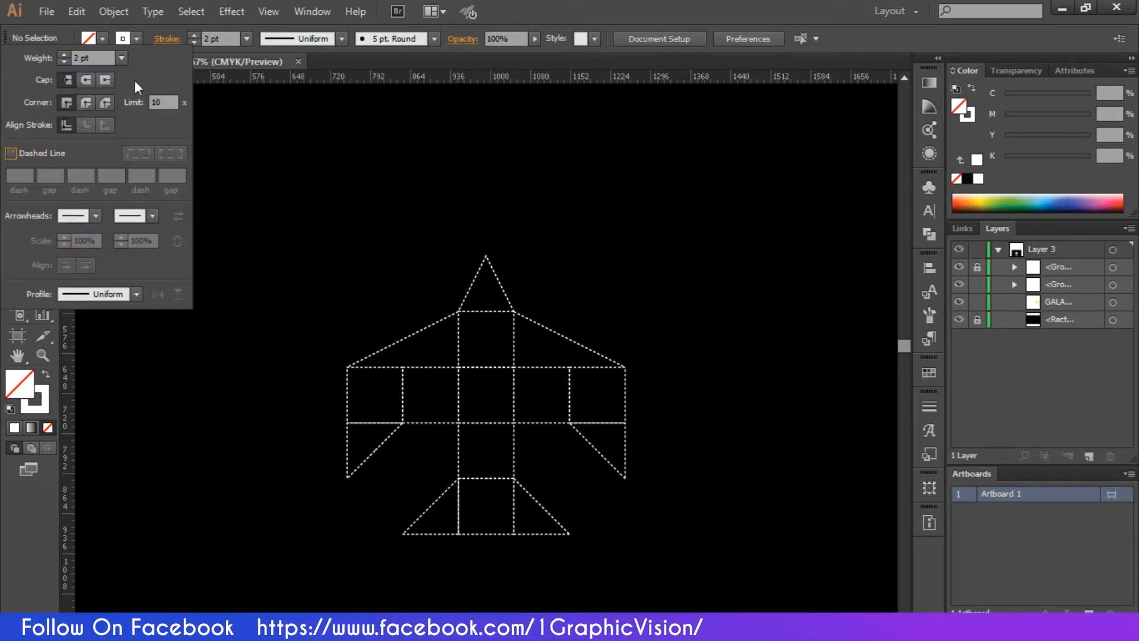
double_click(211, 37)
text(7)
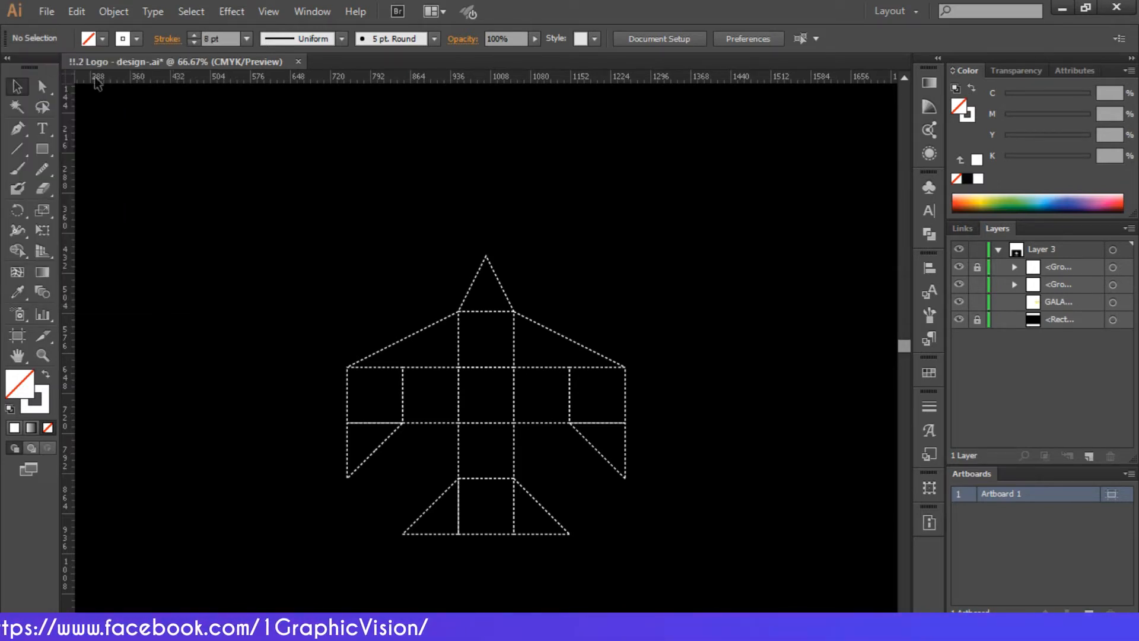
Step: Trace the outer aircraft outline with the Pen tool as one open path, from one wing's inner edge over the nose to the other's
click(17, 128)
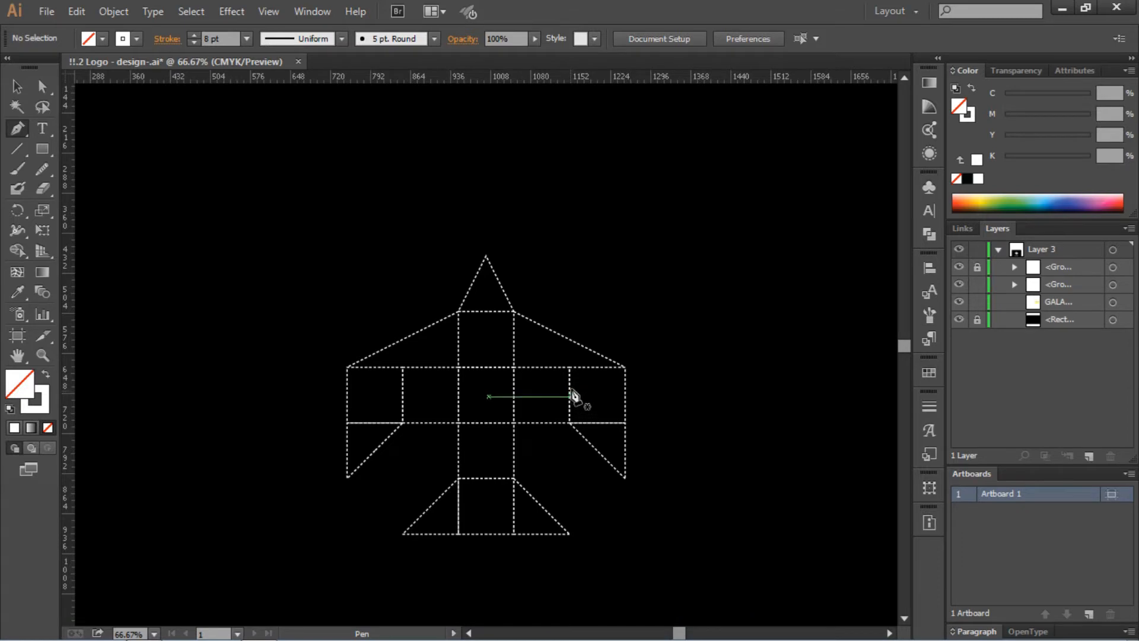
click(570, 368)
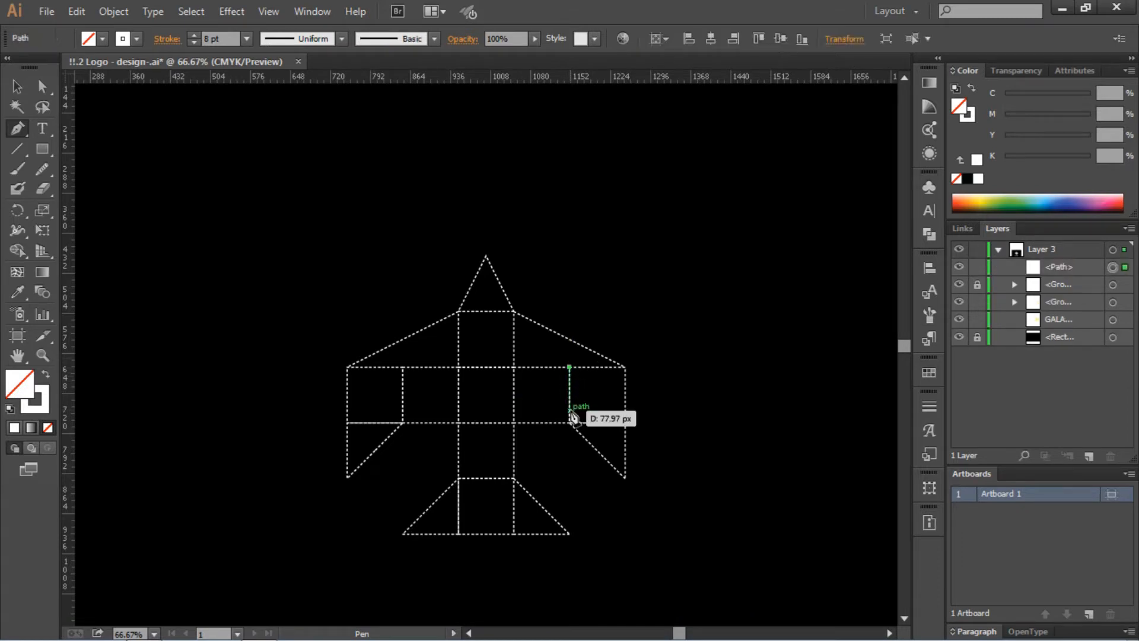
click(569, 422)
click(626, 478)
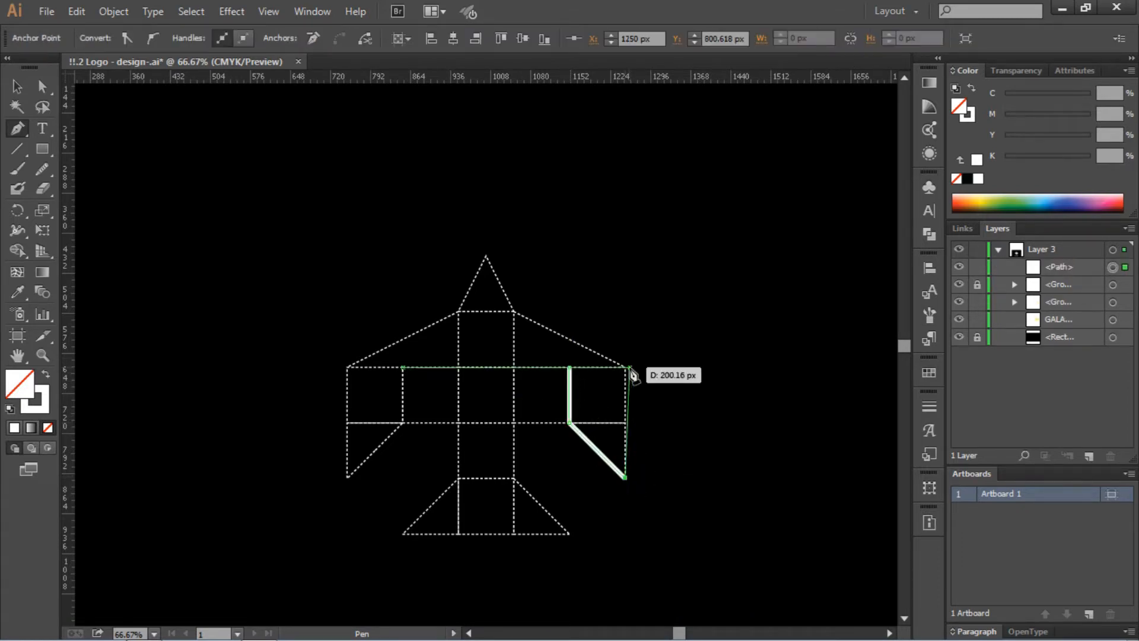
click(626, 368)
click(514, 312)
click(486, 257)
click(458, 311)
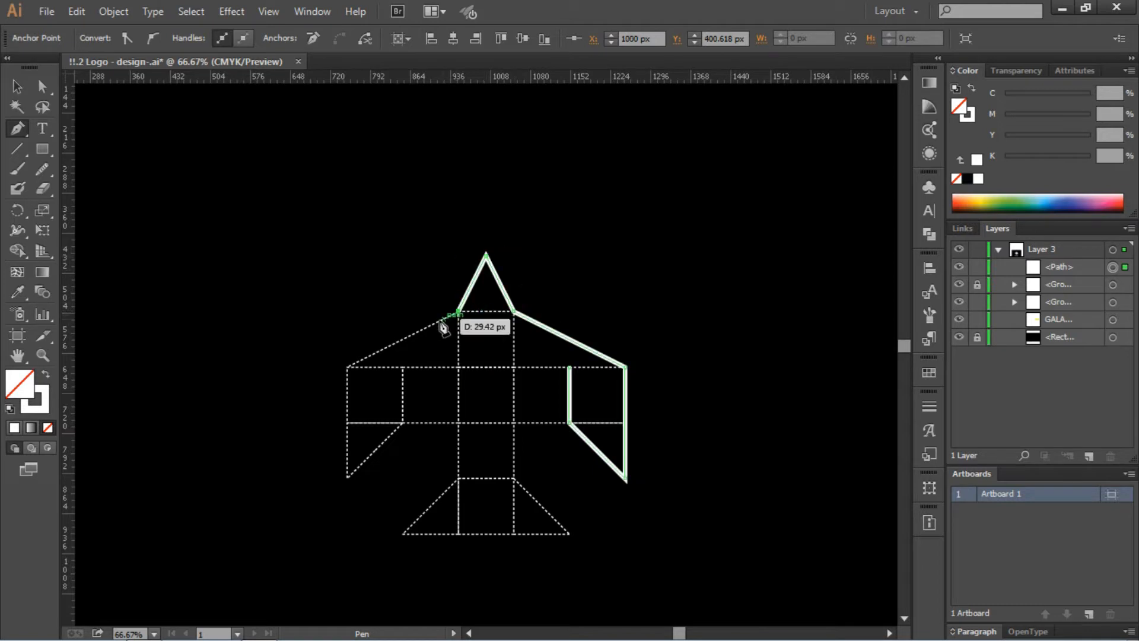
click(347, 366)
click(348, 477)
click(403, 422)
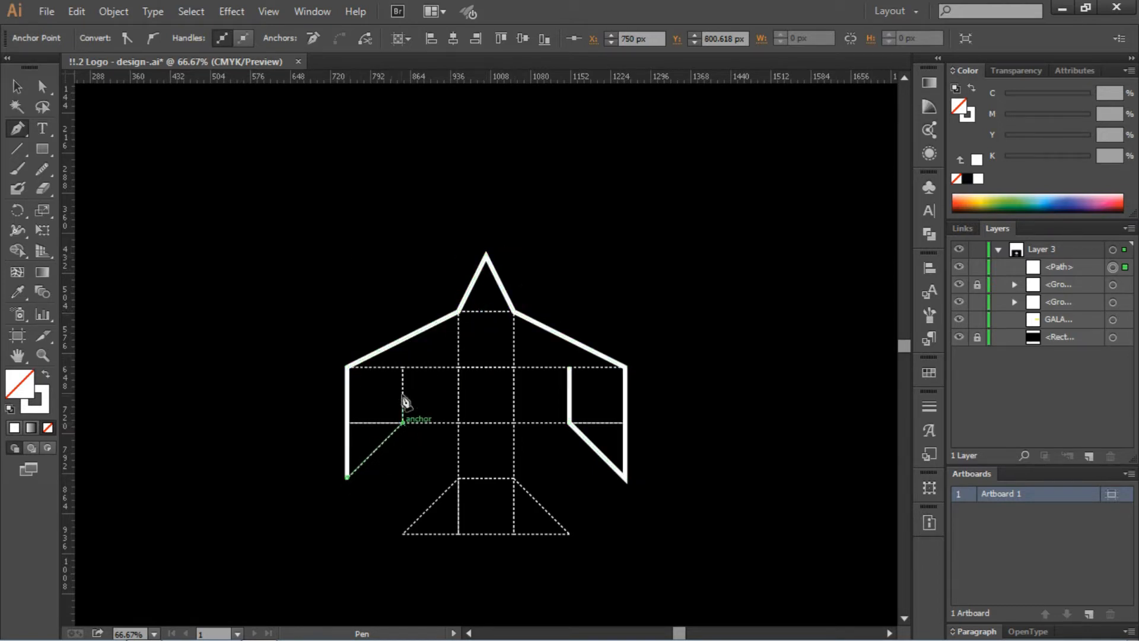
click(403, 367)
key(Return)
Step: Trace two mirrored open paths down the sides of the body from the wing line and out to the tail fin tips
scroll(469, 383, down, 1)
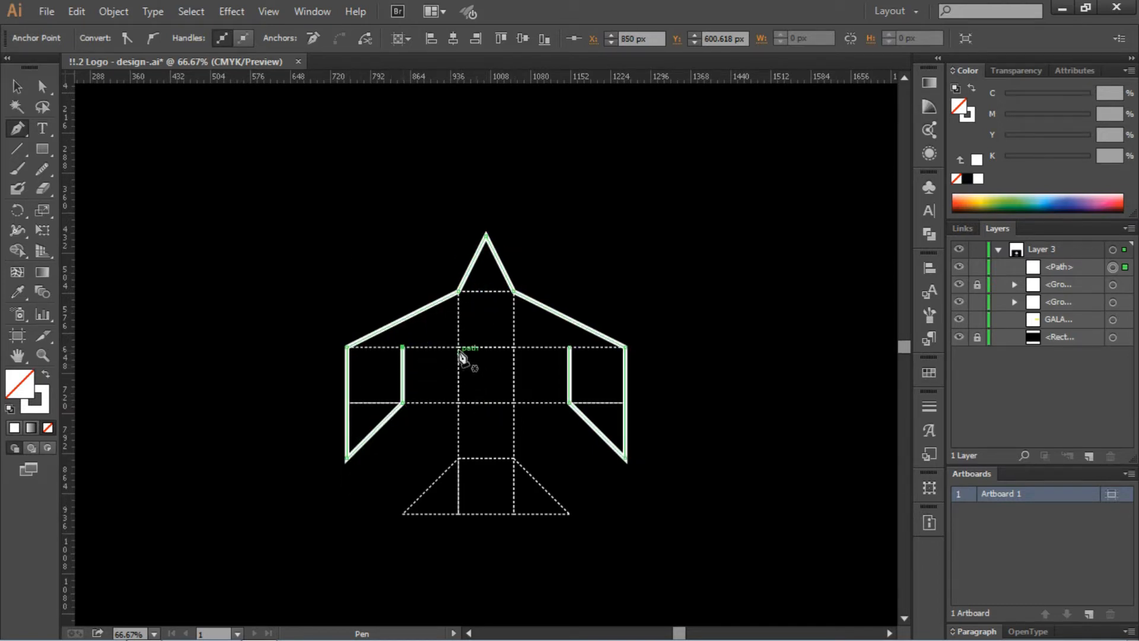
click(459, 347)
click(459, 458)
click(403, 513)
key(Return)
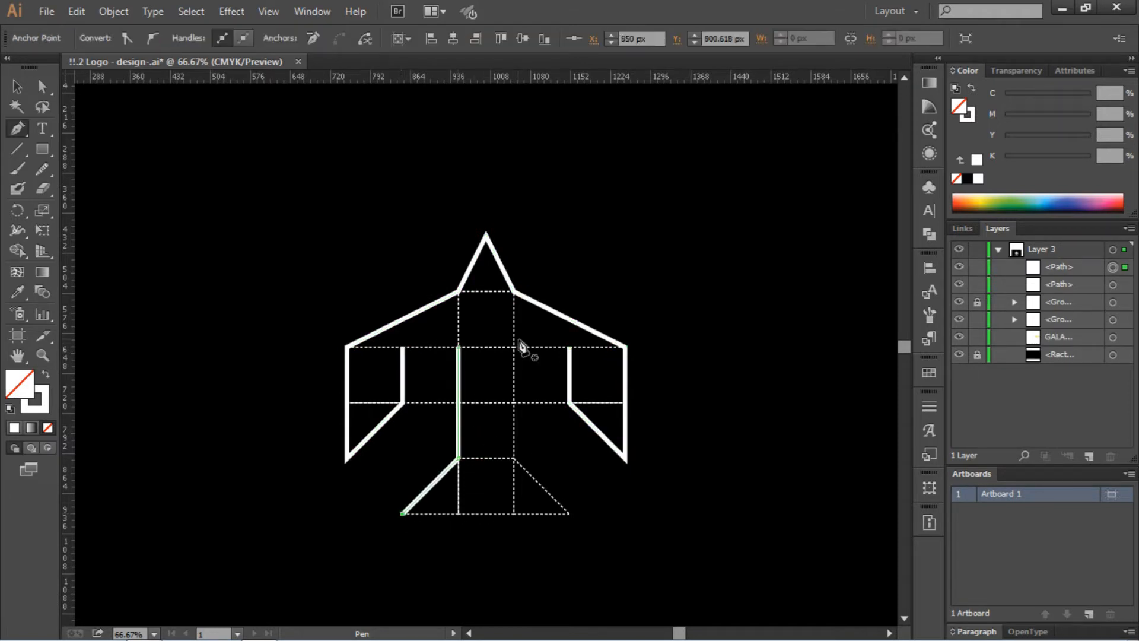
click(514, 347)
click(514, 458)
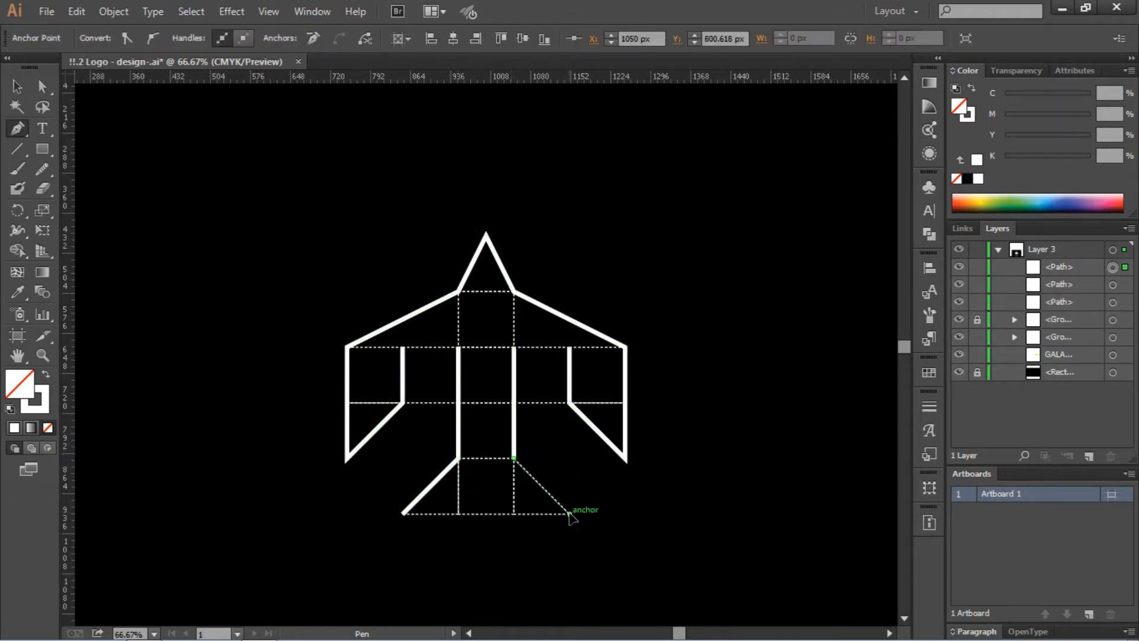
click(569, 513)
key(Return)
Step: Draw a 300 px vertical centre line through the body from the wing line to the tail base
click(486, 346)
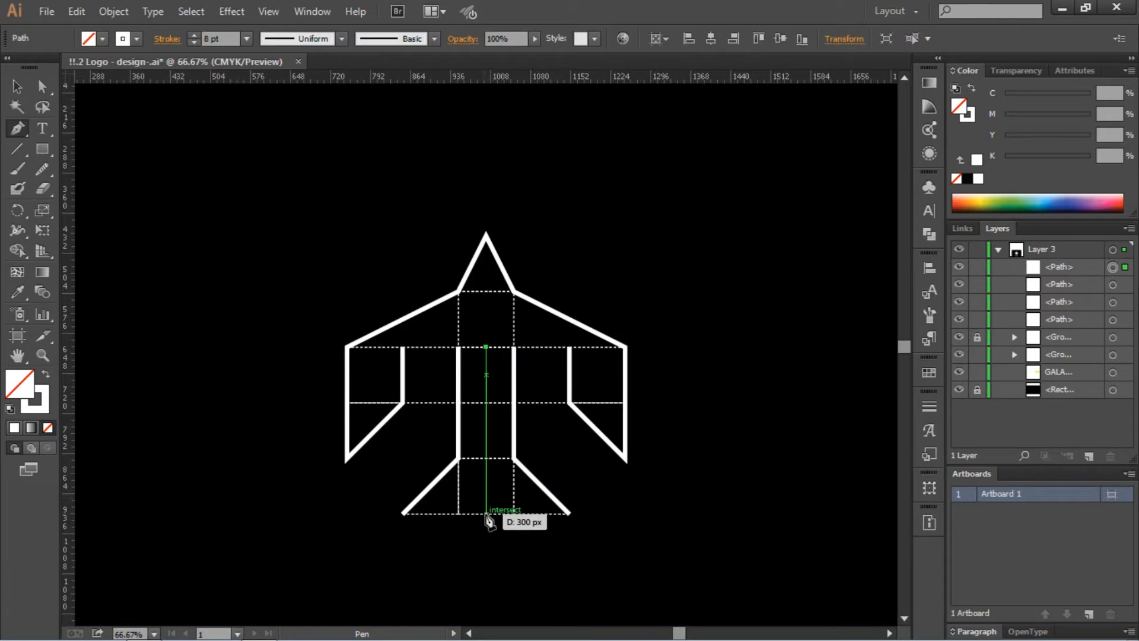
click(485, 513)
key(Return)
key(v)
click(397, 206)
Step: Check the traced paths' layer entries and hide the locked dashed guide group
key(ctrl+0)
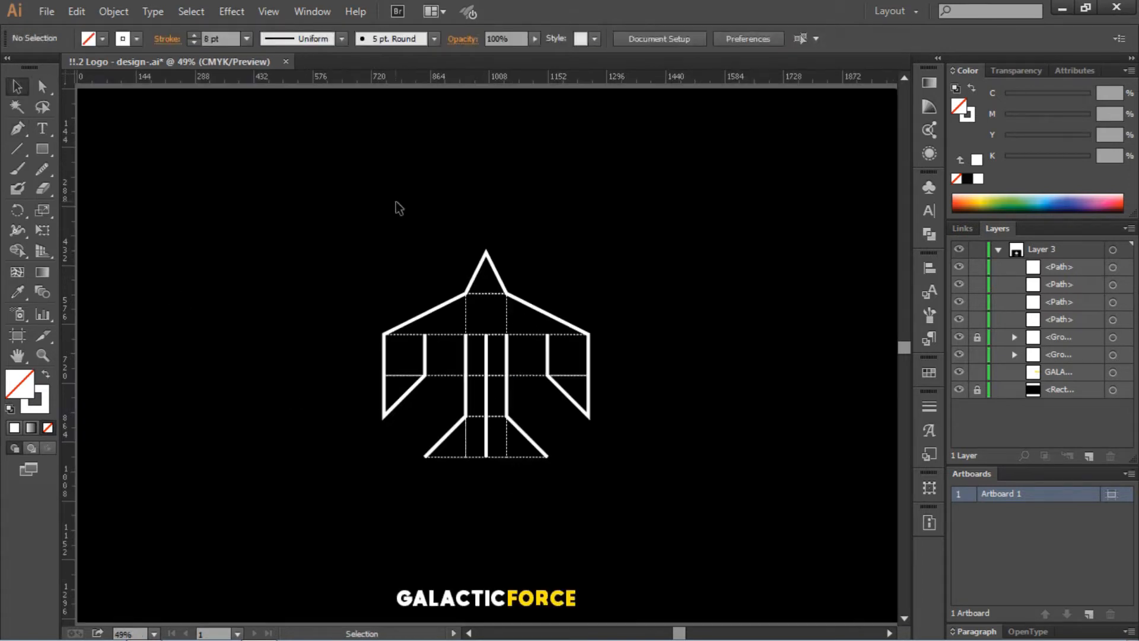
click(959, 266)
click(959, 266)
click(959, 319)
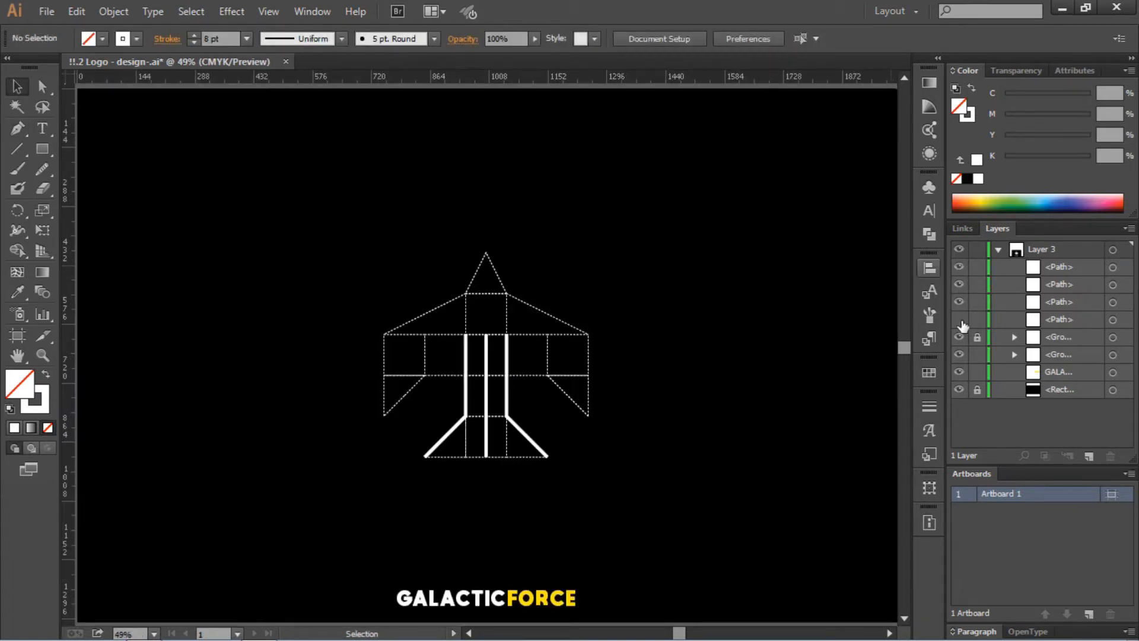
click(959, 319)
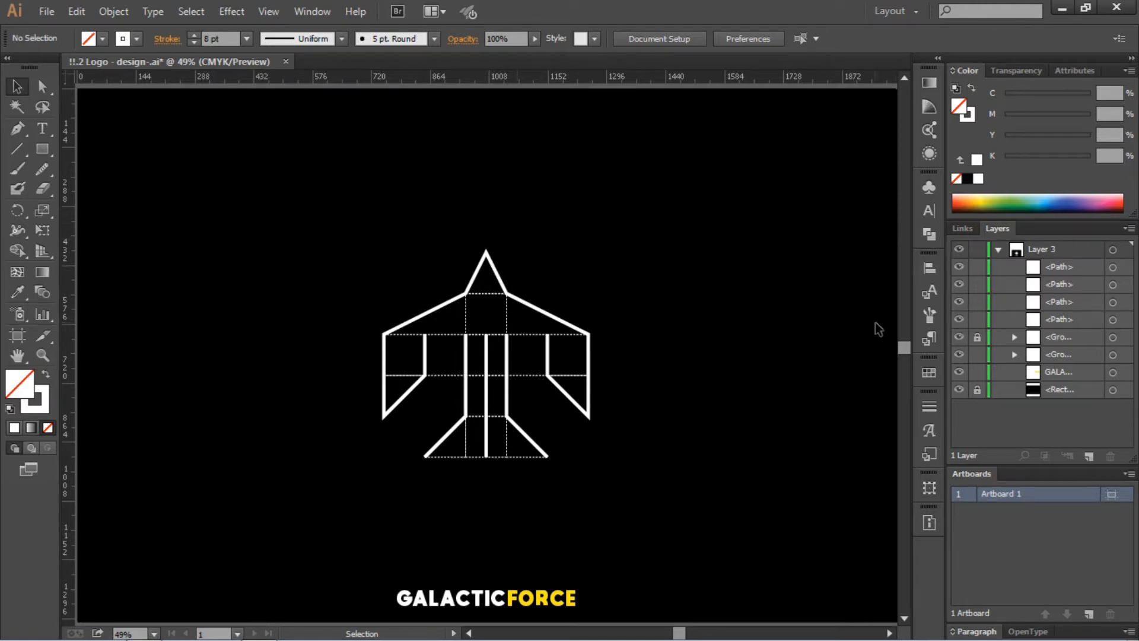
click(959, 337)
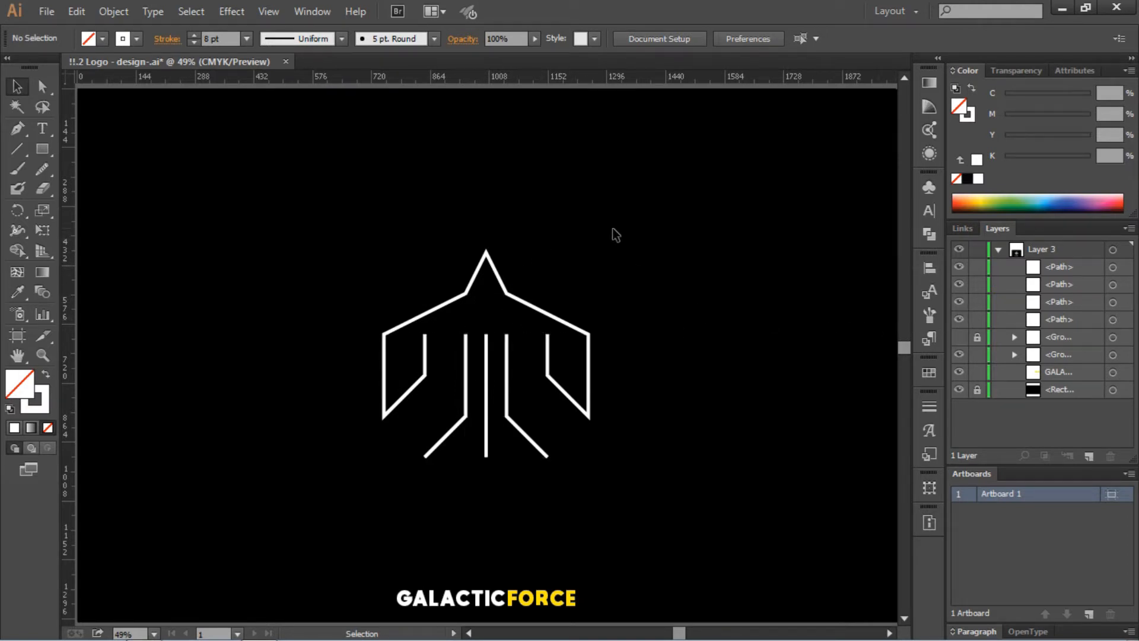
Step: Extend the centre line's lower end slightly below the tail fins
key(a)
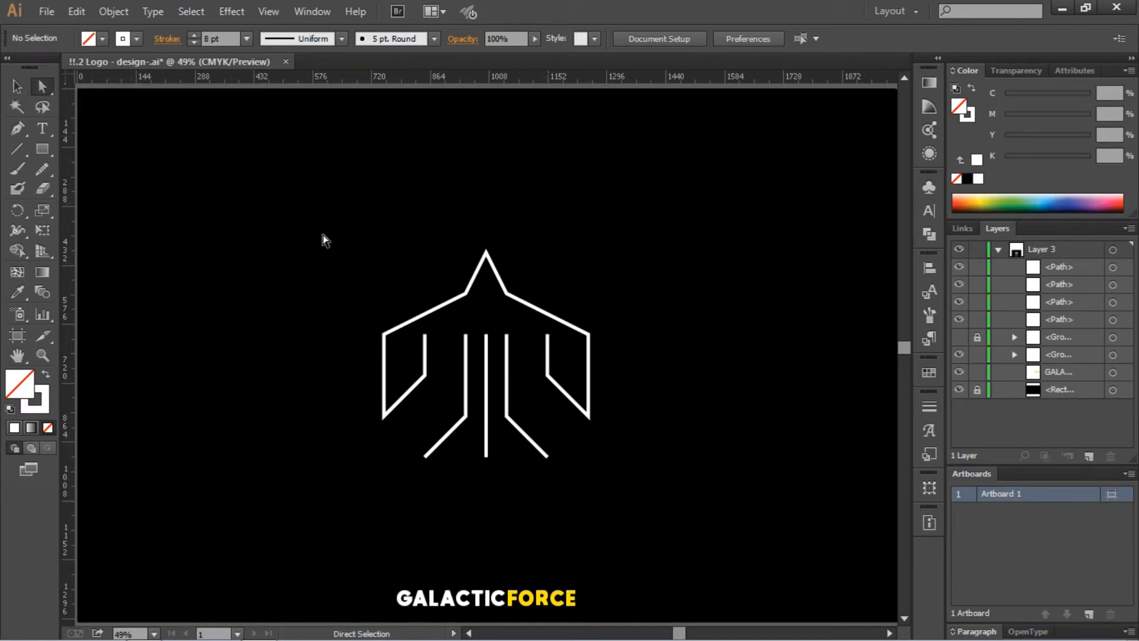
drag(486, 457, 486, 471)
click(538, 482)
key(v)
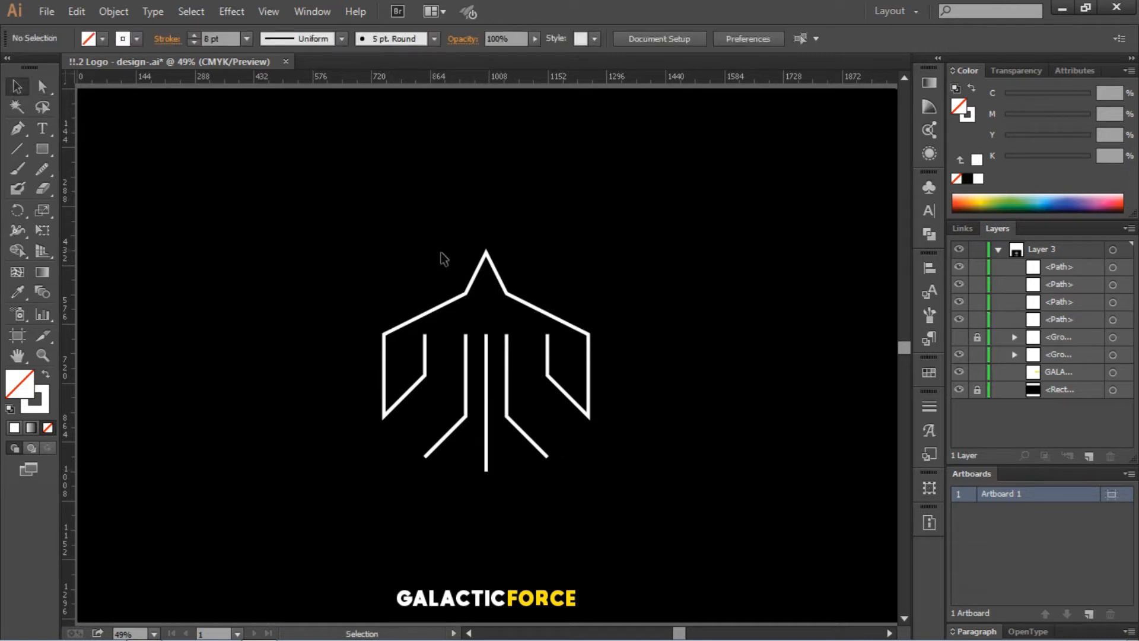
Step: Set the stroke weight of the outer nose-and-wing outline to 10 pt
click(481, 261)
click(244, 40)
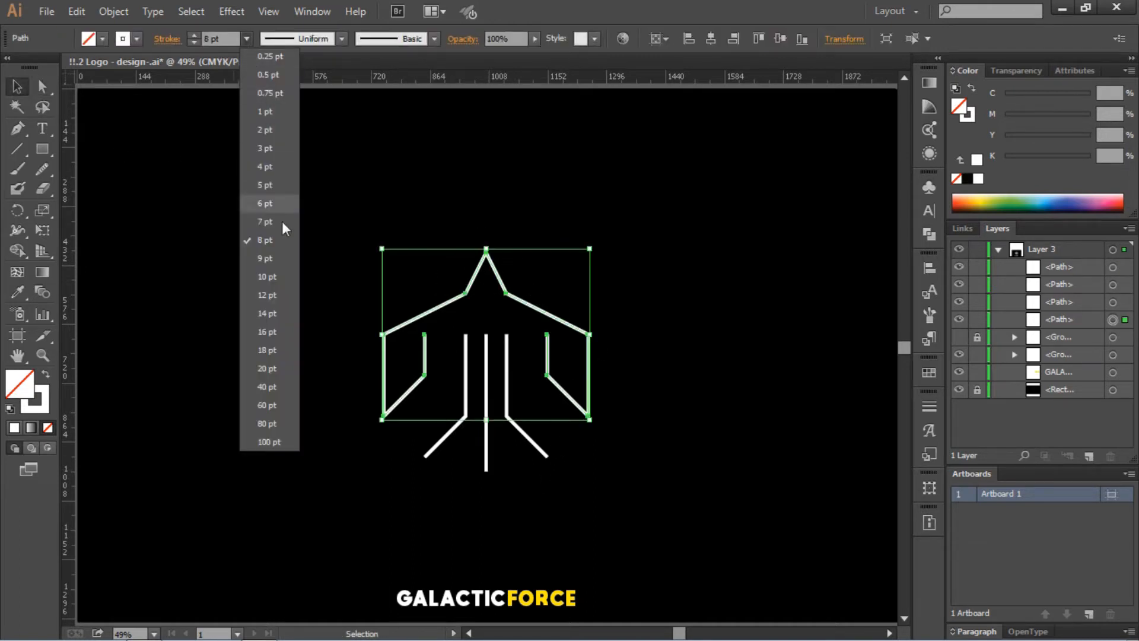
click(275, 277)
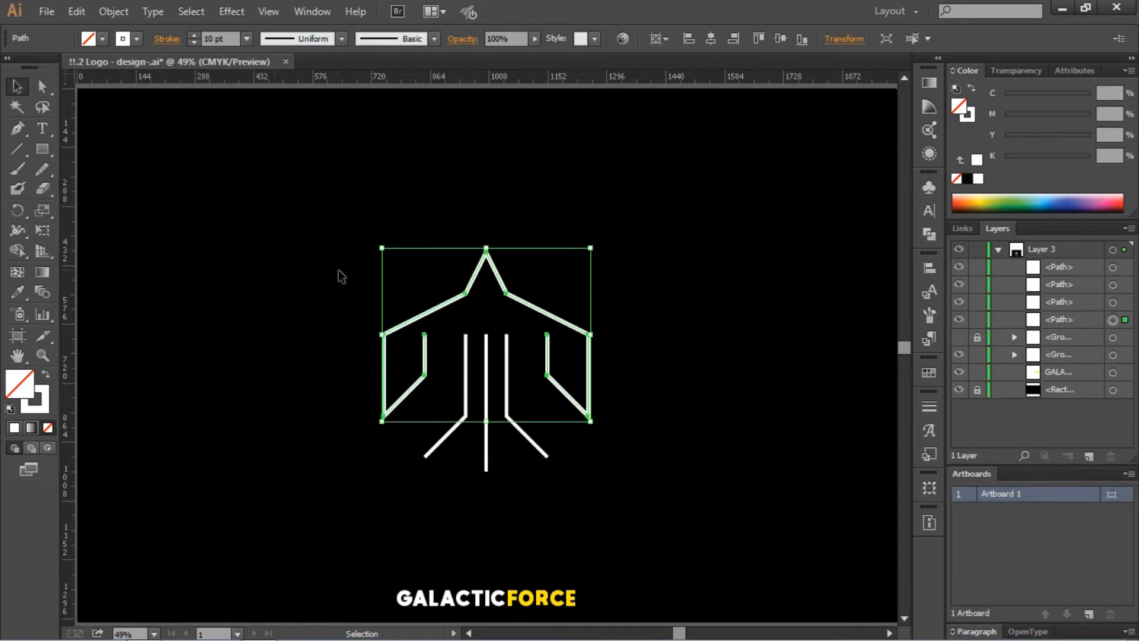
Step: Scale the four traced paths and the unlocked guide group down together about their centre, and lock and hide the guides again
mouse_move(335, 198)
mouse_down()
mouse_move(613, 462)
mouse_move(588, 457)
mouse_move(590, 444)
mouse_up()
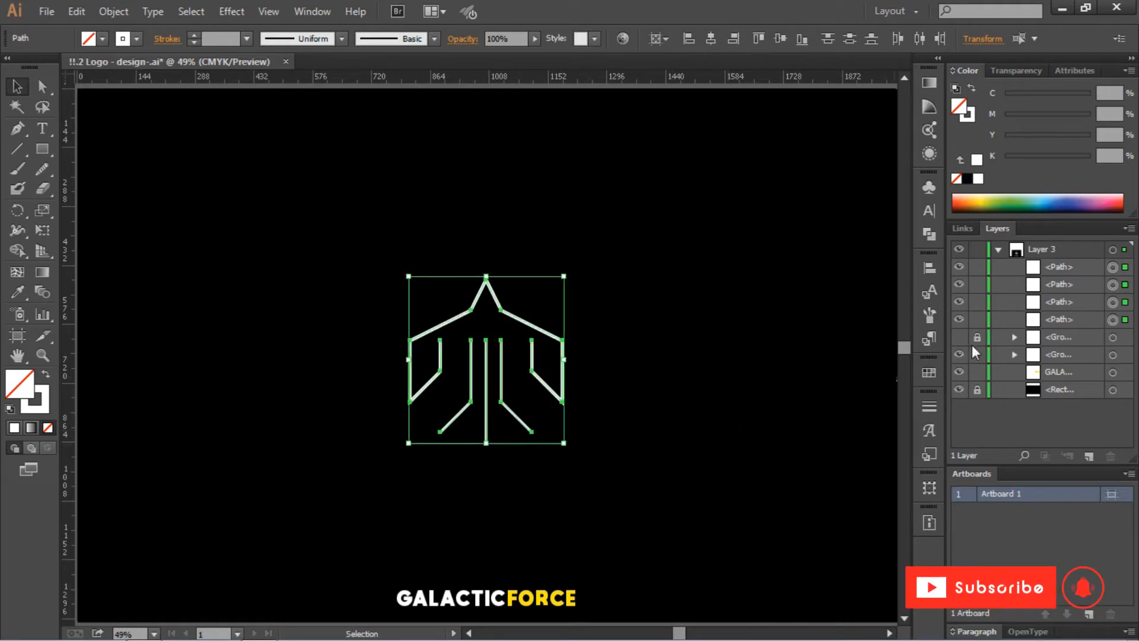
key(ctrl+z)
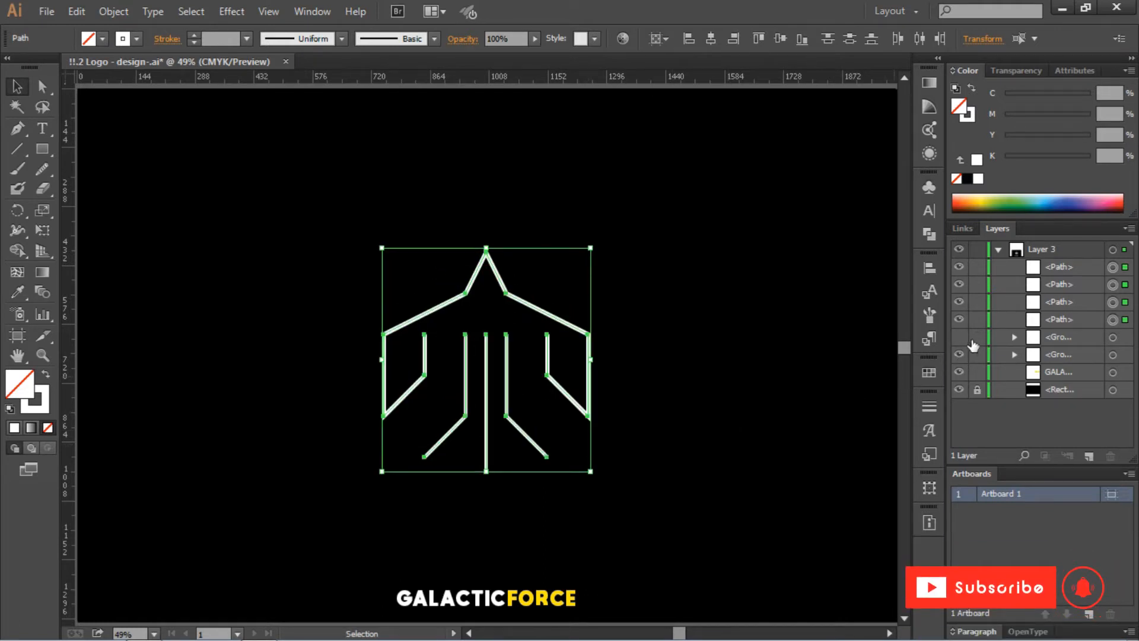
drag(647, 203, 382, 477)
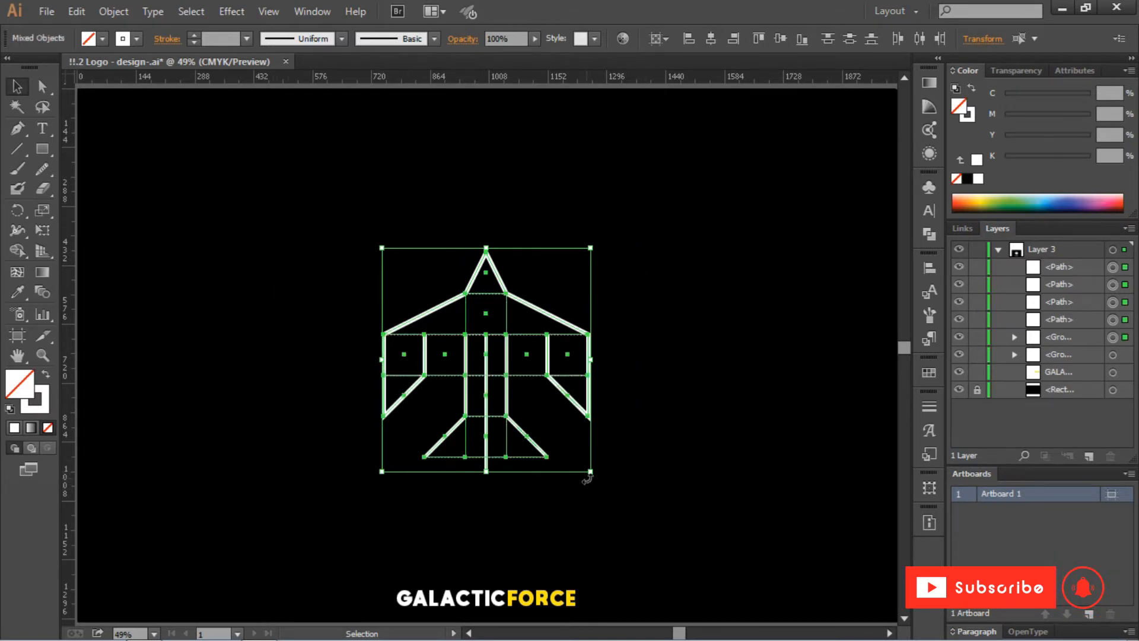
drag(590, 471, 559, 426)
click(769, 337)
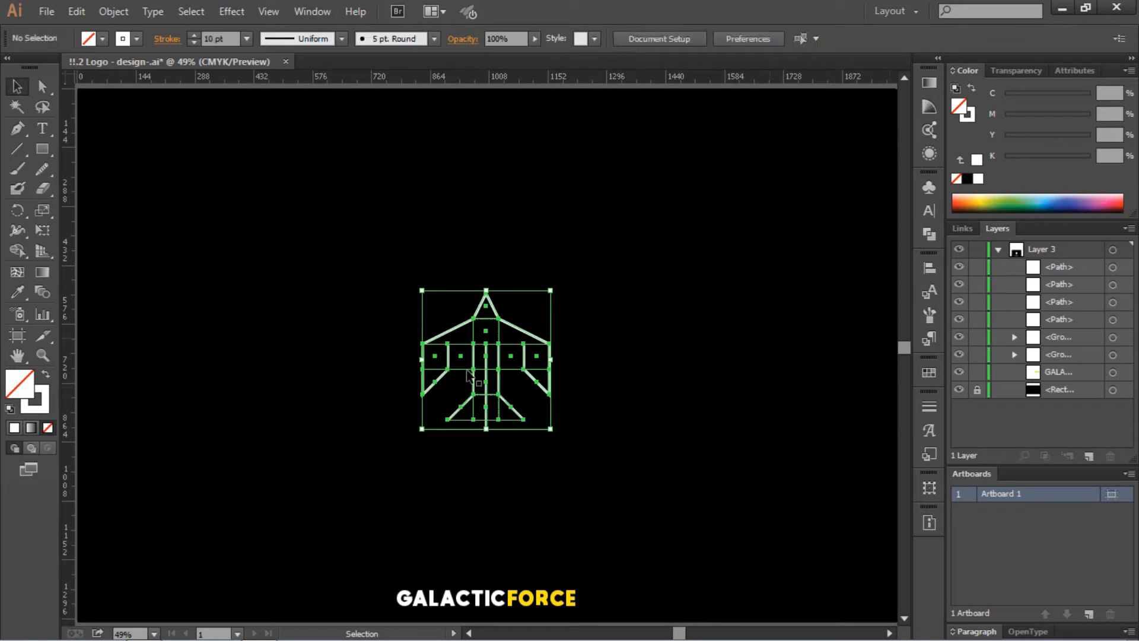
click(511, 369)
click(977, 337)
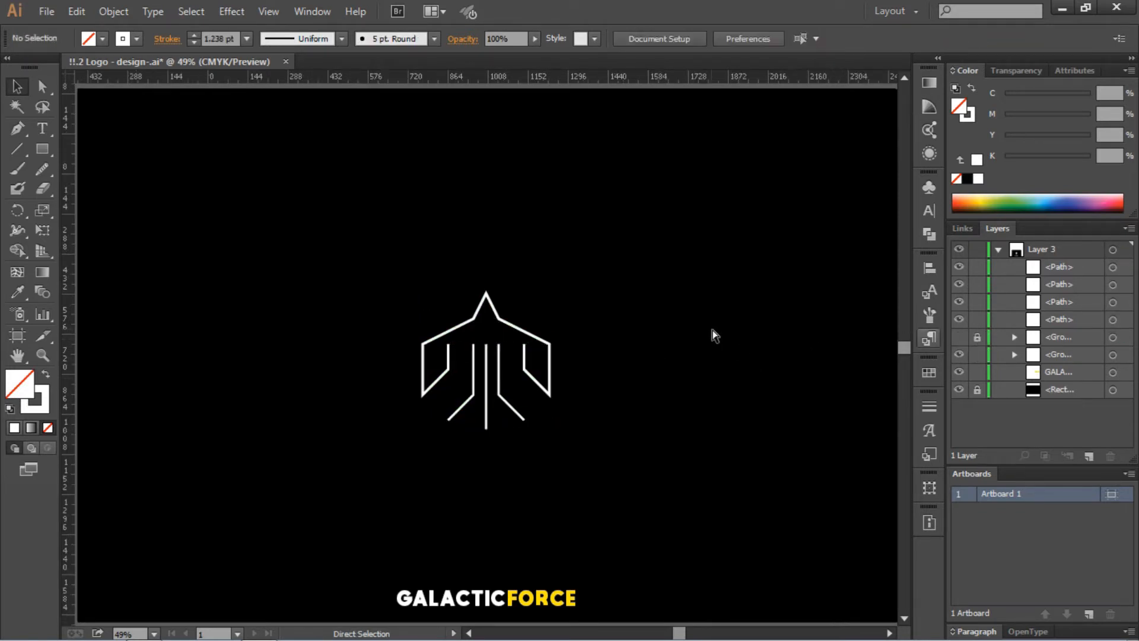
Step: Set the stroke weight of all four traced aircraft paths to 15 pt
key(ctrl+minus)
key(ctrl+plus)
key(ctrl+plus)
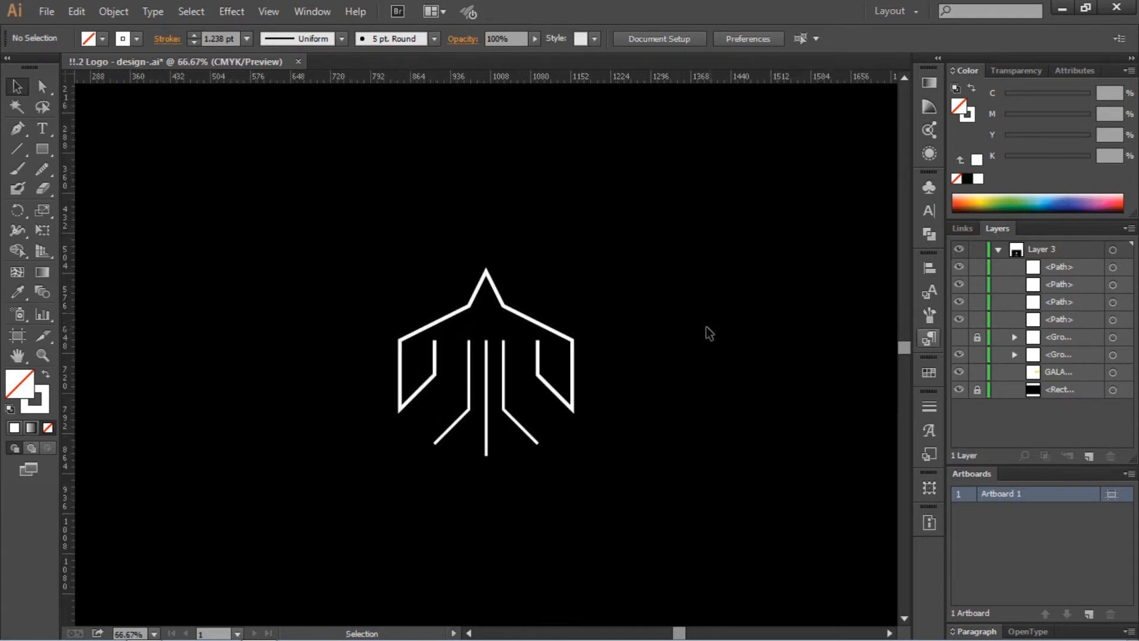
click(17, 86)
drag(340, 186, 612, 459)
text(14)
key(Return)
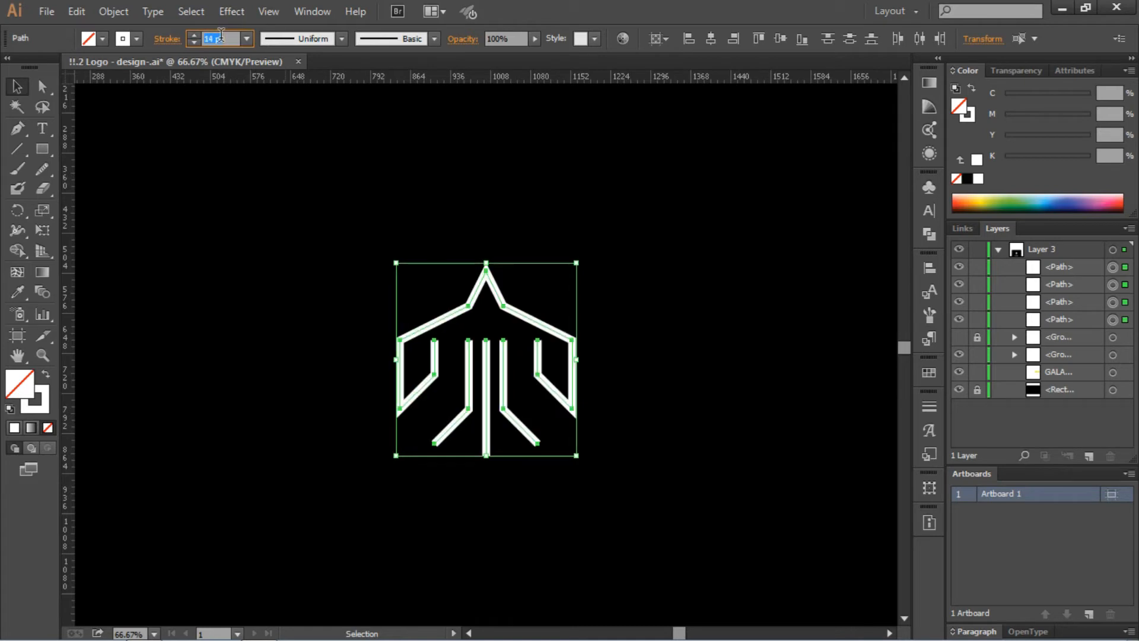
key(Up)
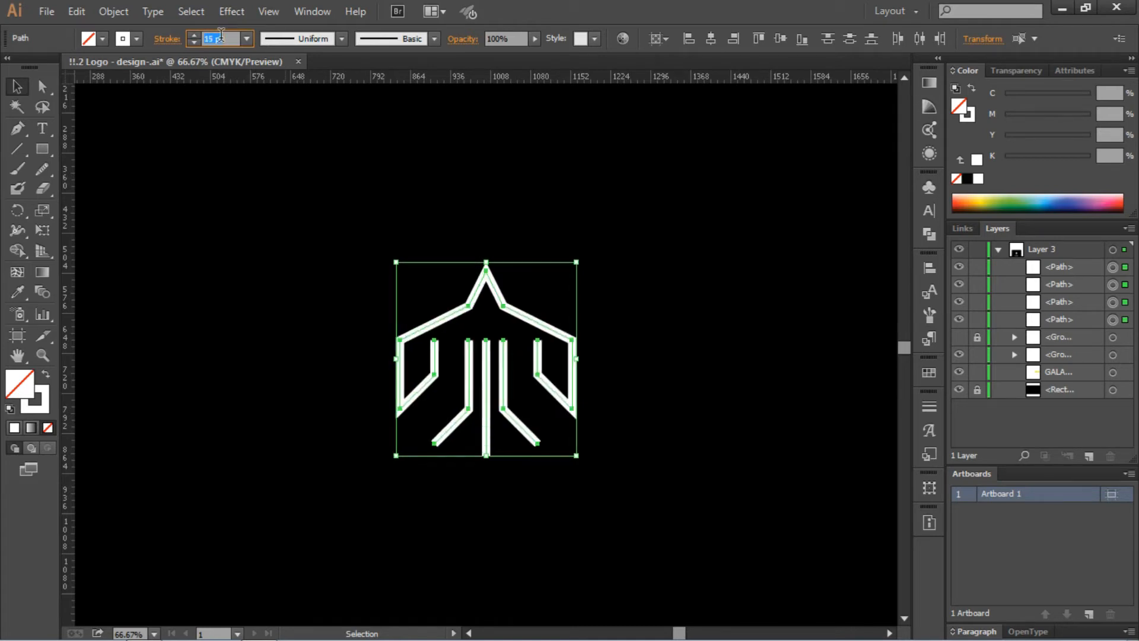
click(450, 280)
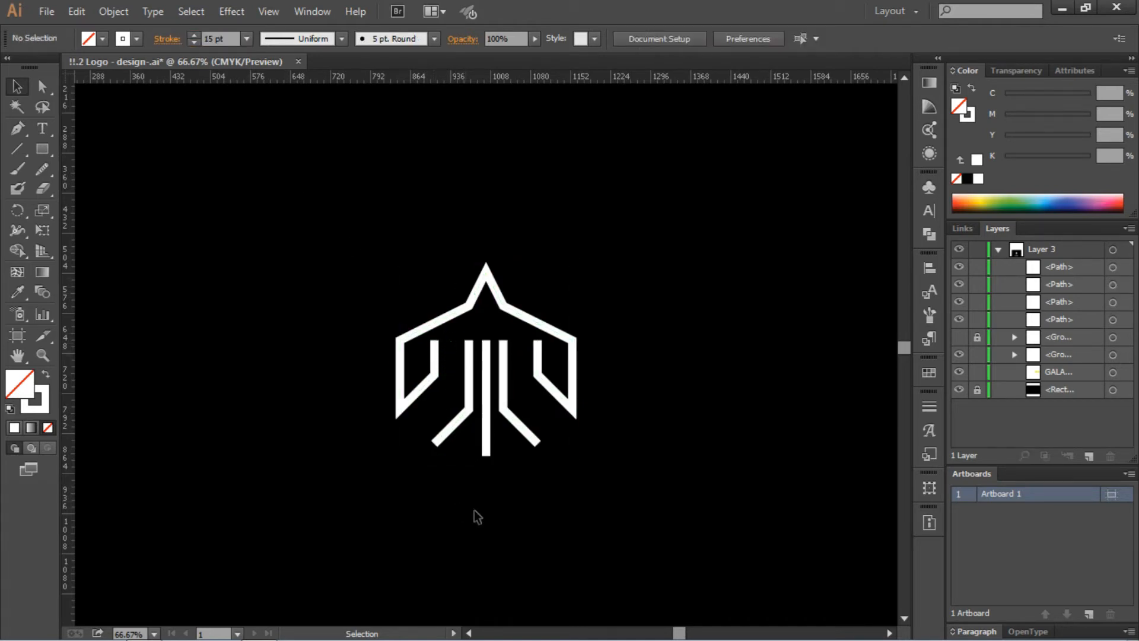
Step: Apply a variable width profile that tapers at both ends to the outer nose-and-wing outline
click(554, 397)
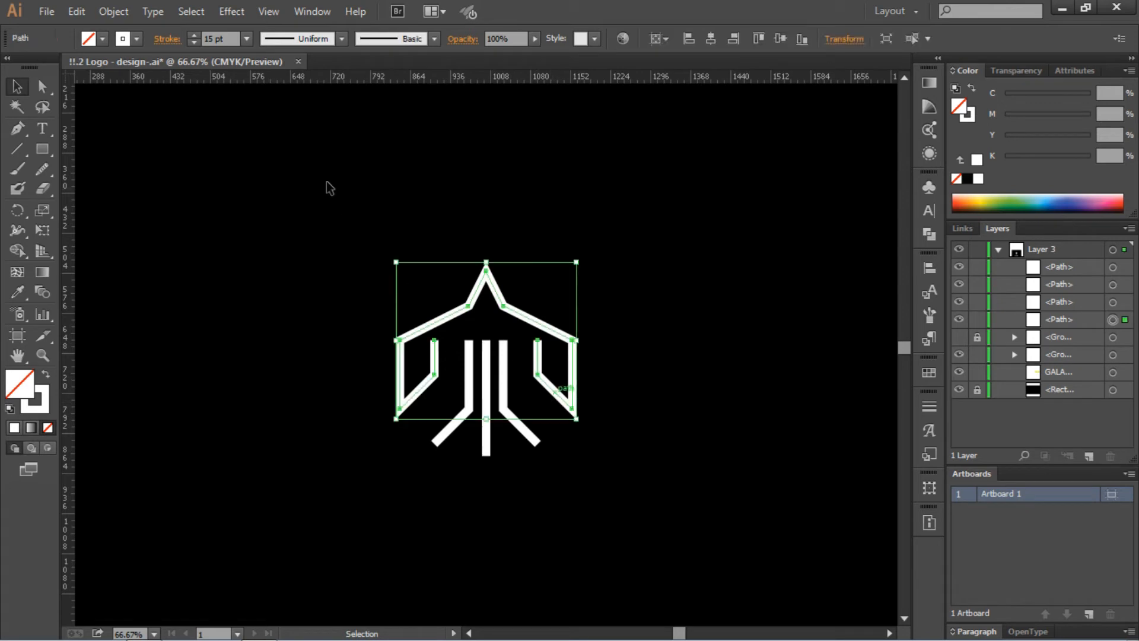
click(278, 40)
click(306, 153)
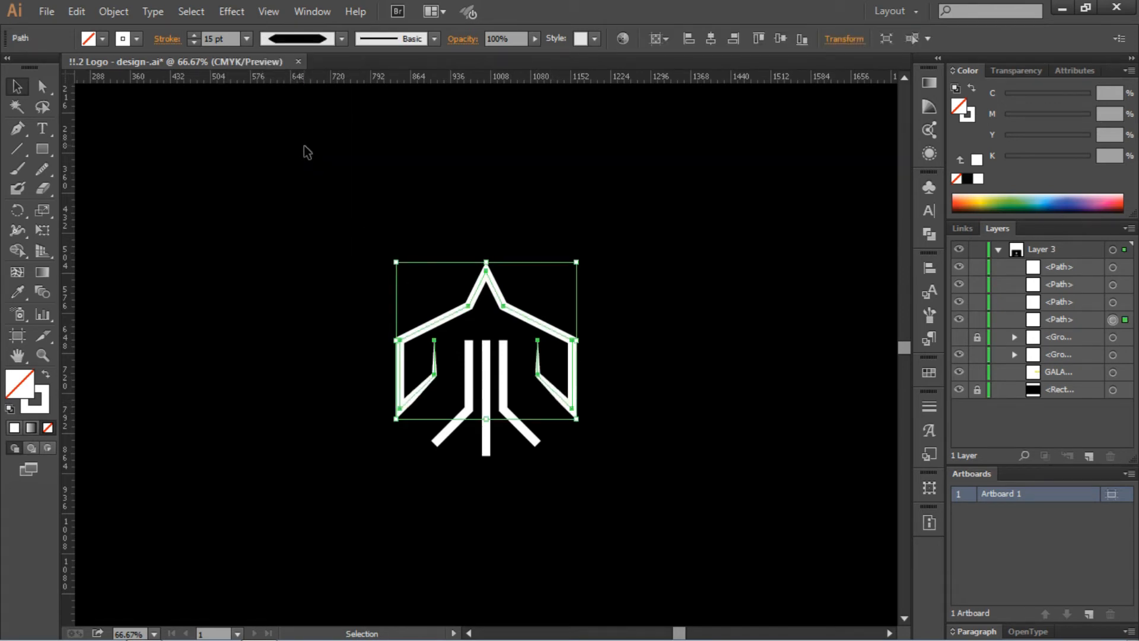
click(356, 285)
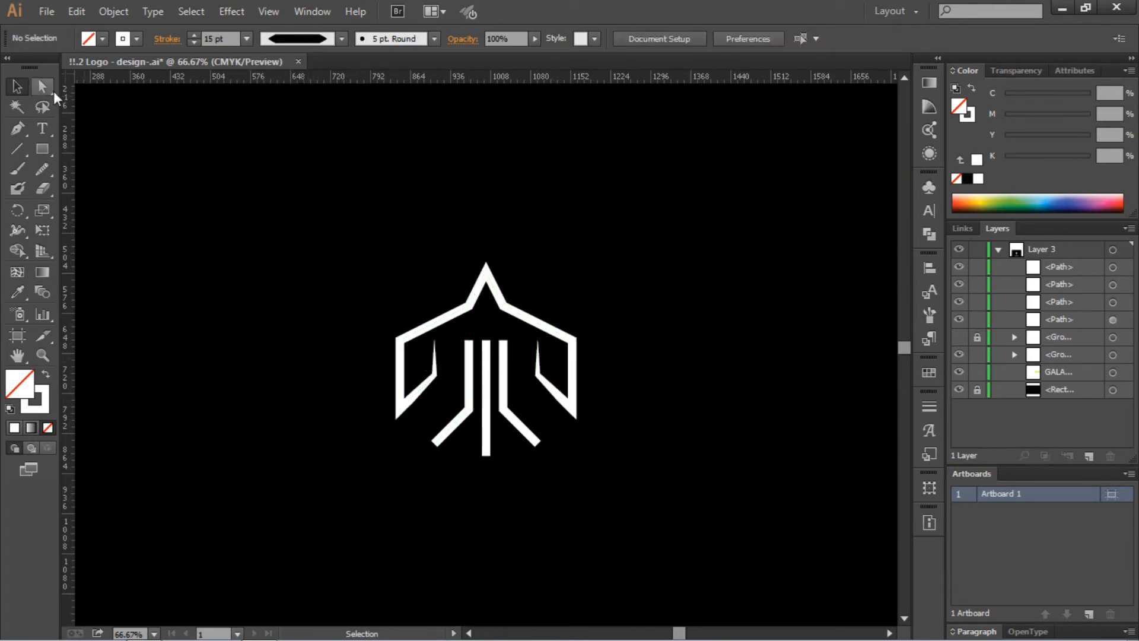
Step: Round the inner bend on both wings into smooth, symmetrical curves using the live corners
click(53, 90)
click(434, 373)
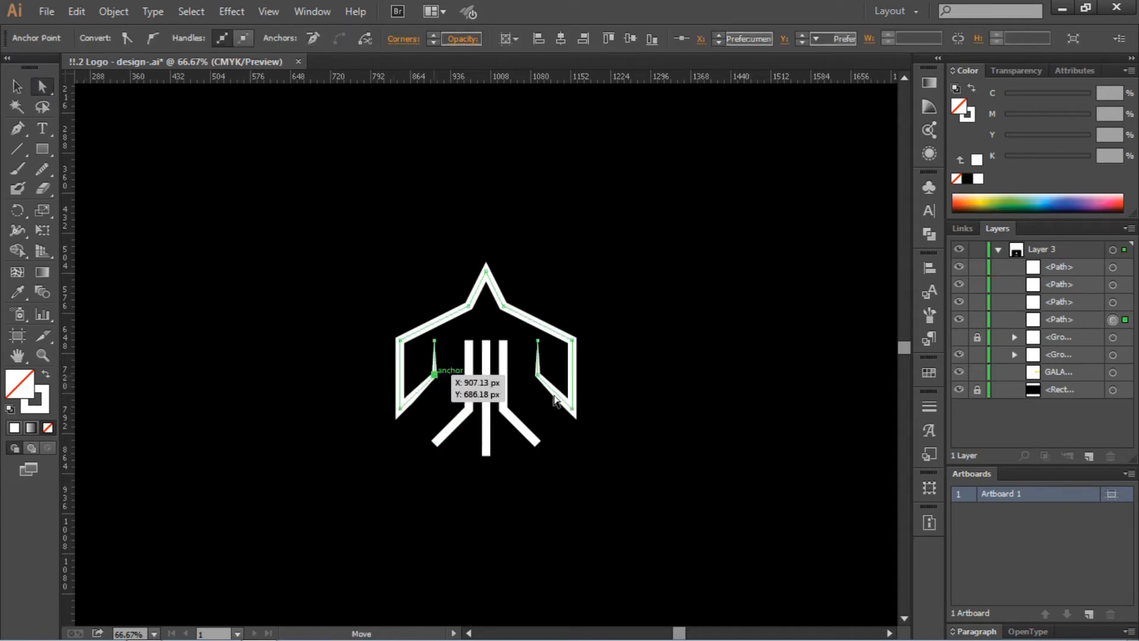
shift+click(538, 373)
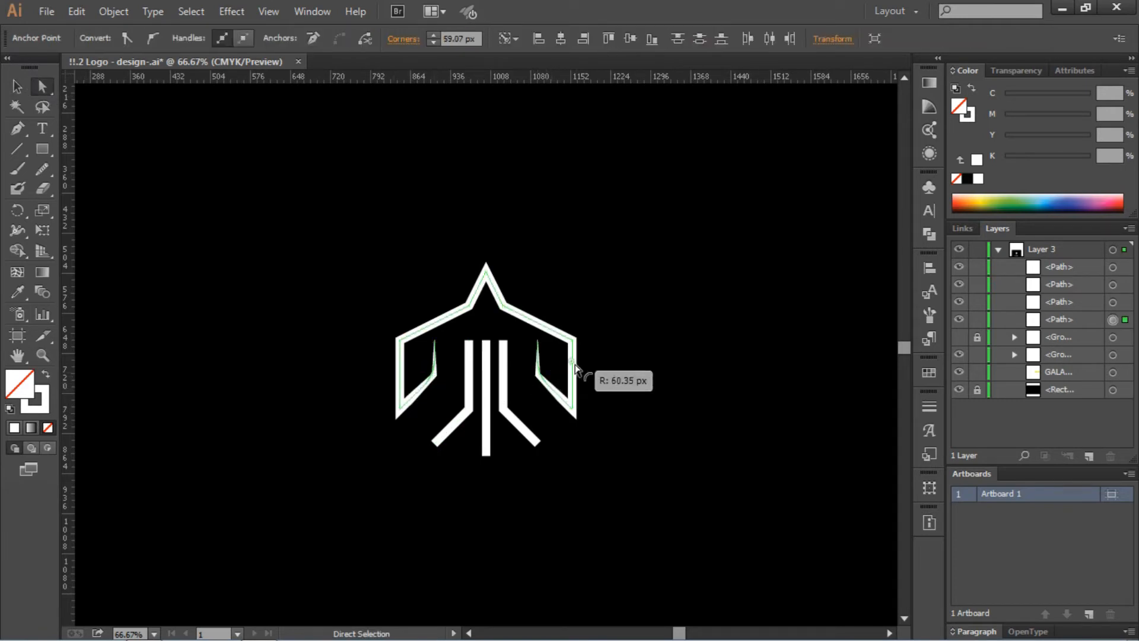
drag(575, 367, 665, 366)
click(482, 465)
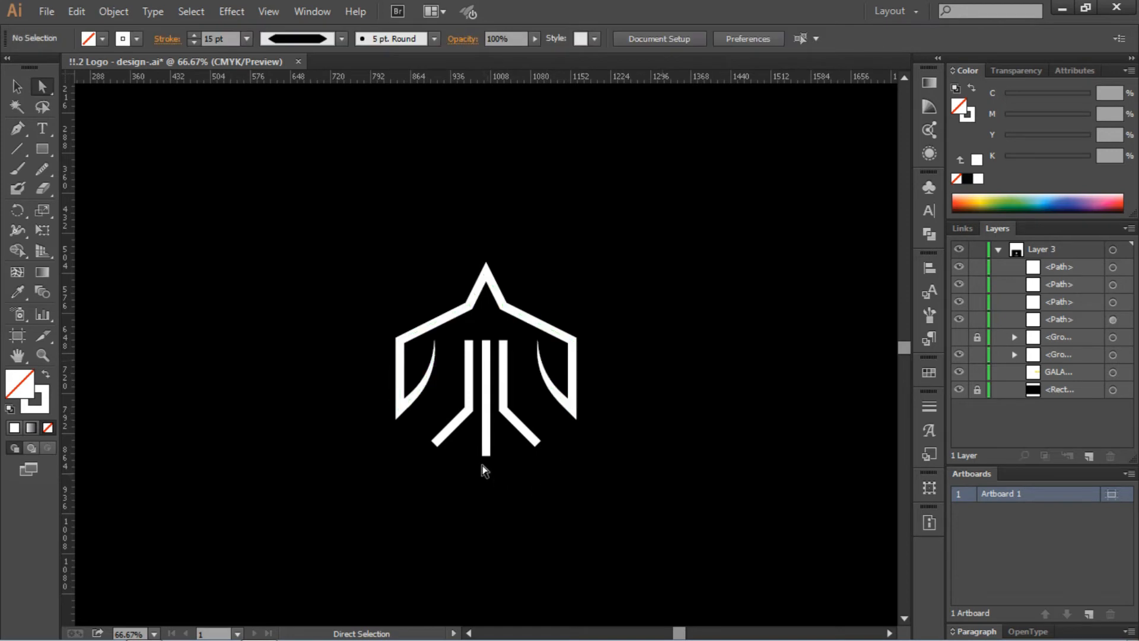
Step: Round the bends of the two tail fin paths together with a corner radius of about 211 px
click(468, 409)
shift+click(503, 409)
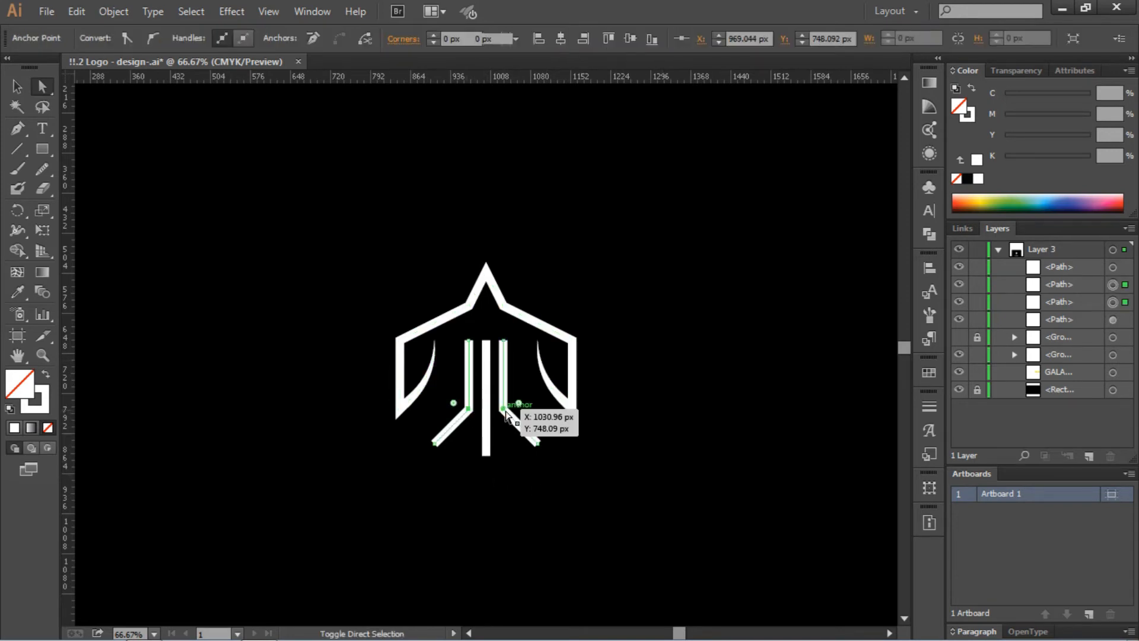
drag(520, 407, 666, 394)
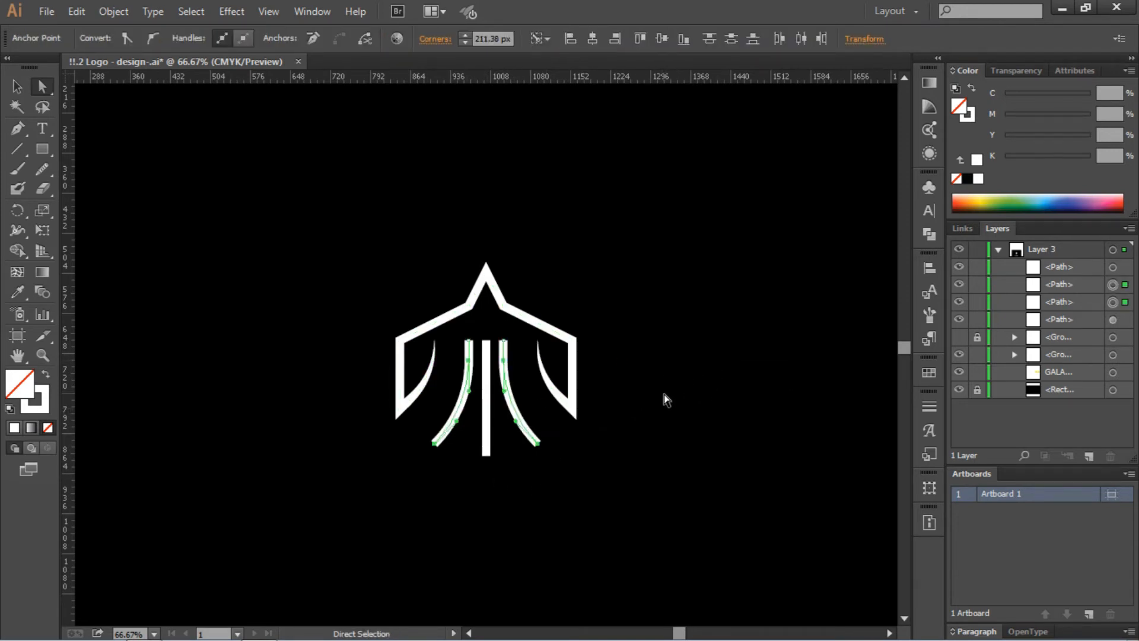
click(665, 393)
Step: Apply a one-sided tapered width profile to the centre line and both tail fins, flipped so the lower ends are thick
click(17, 86)
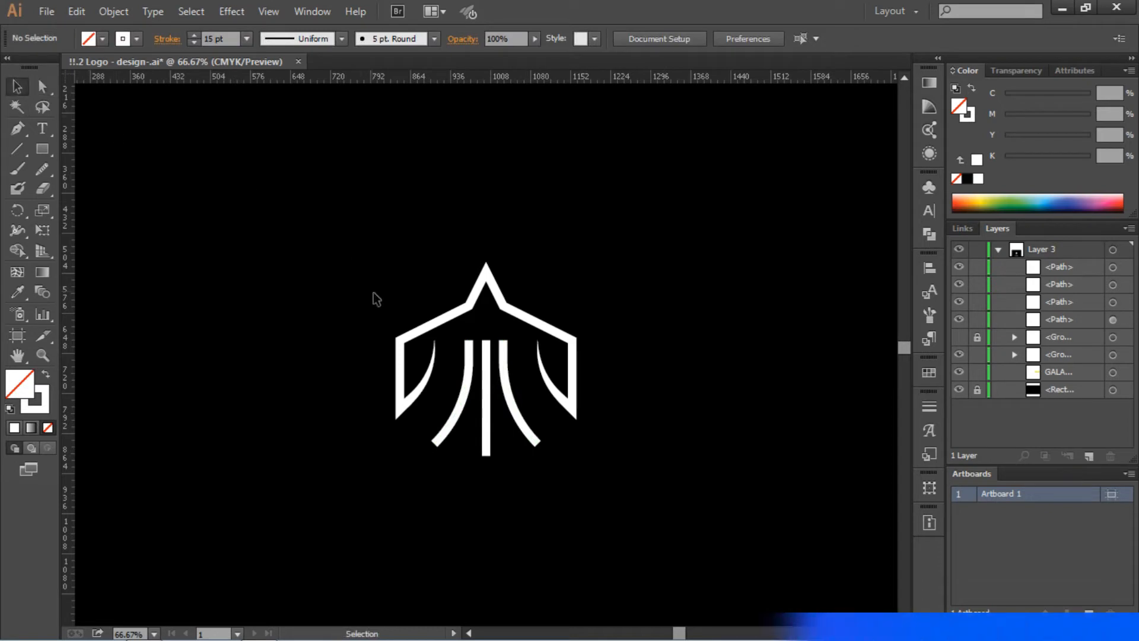
drag(454, 380, 531, 398)
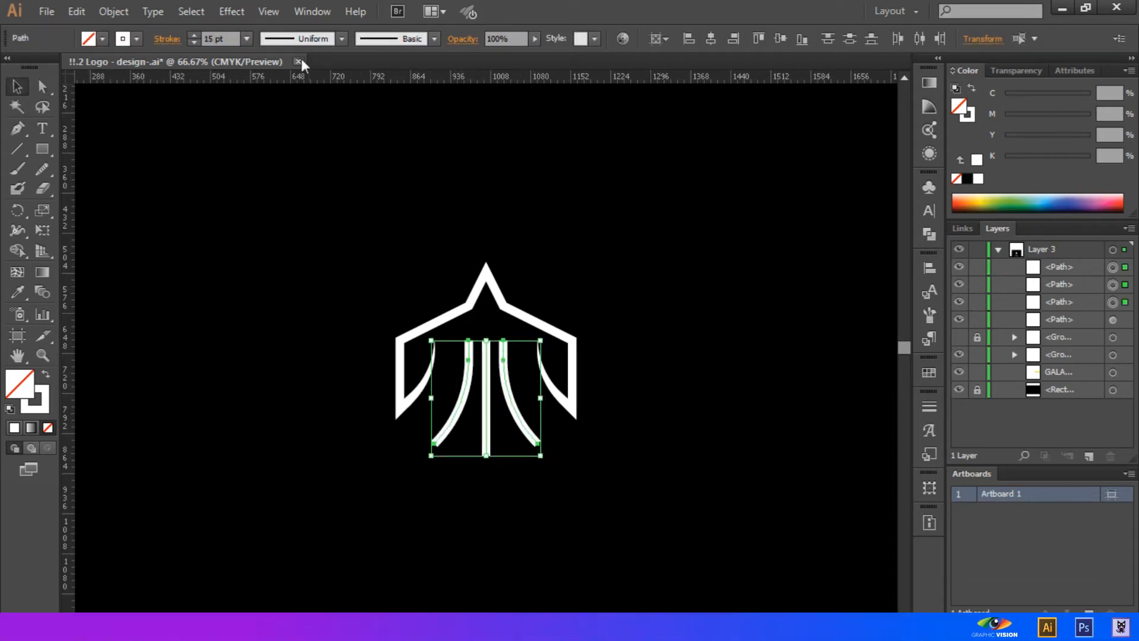
click(287, 39)
click(285, 173)
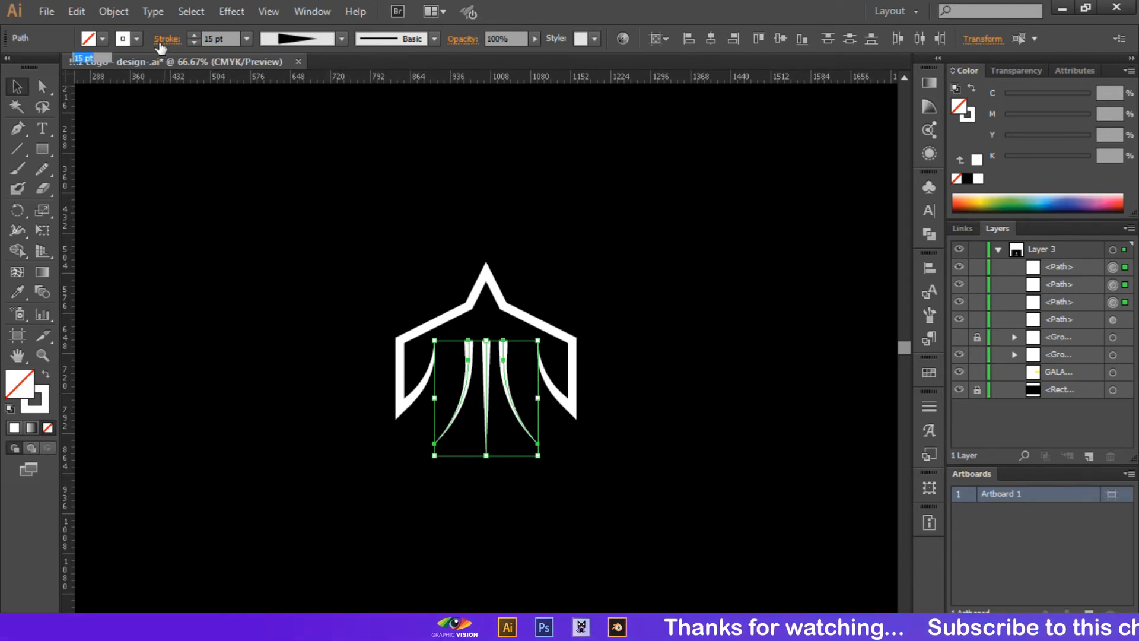
click(158, 295)
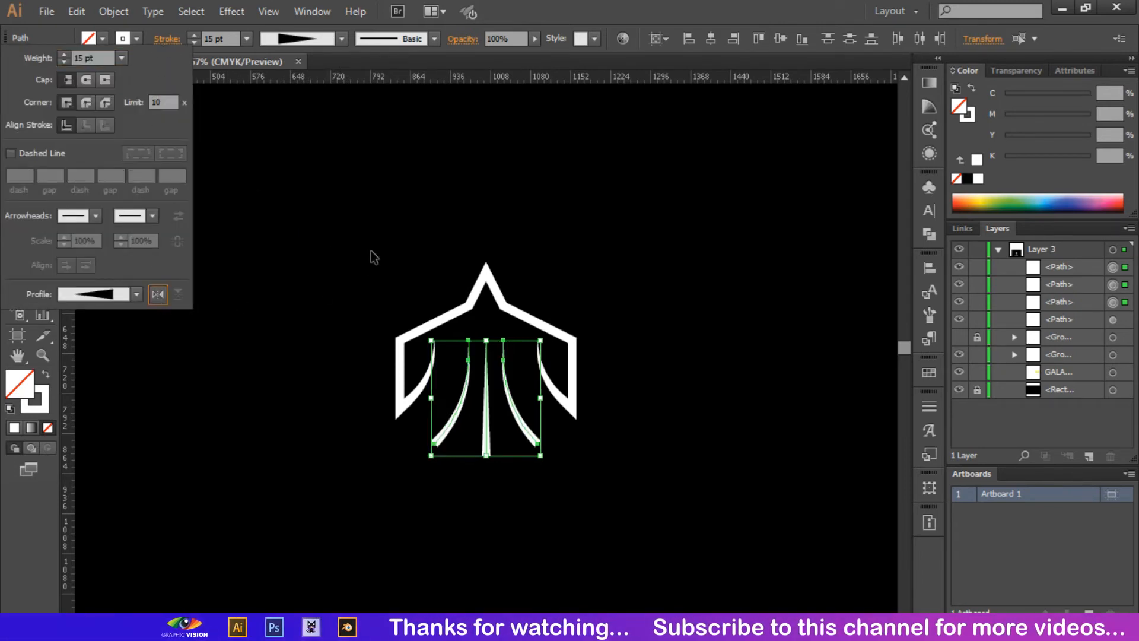
click(407, 216)
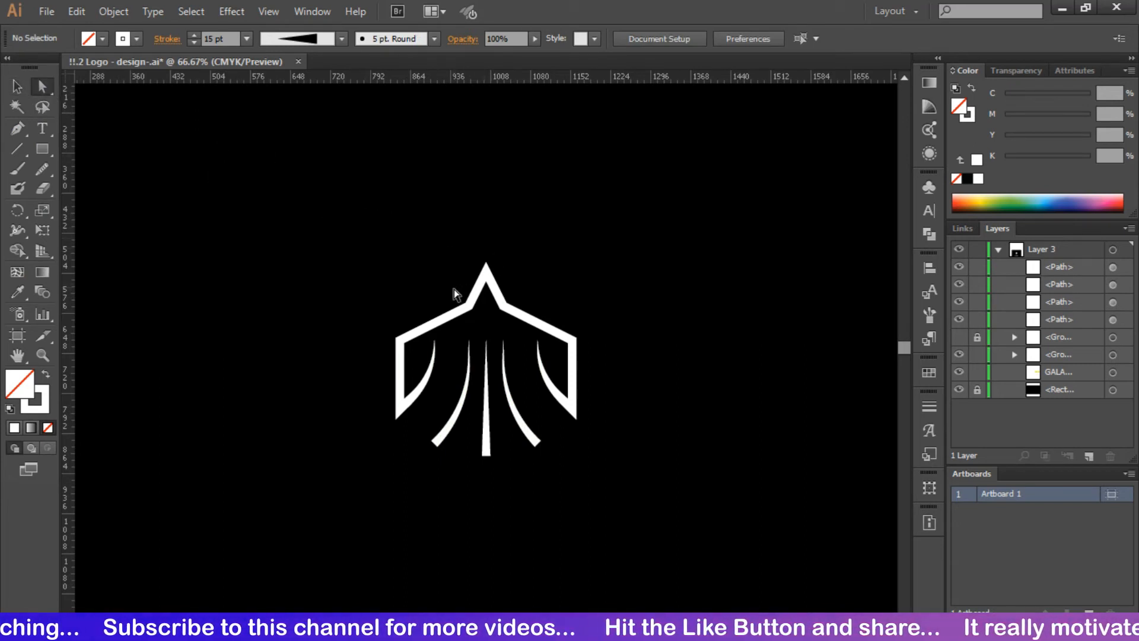
Step: Try to round the two corners between the nose and the wings with a very large radius, and undo it
click(553, 327)
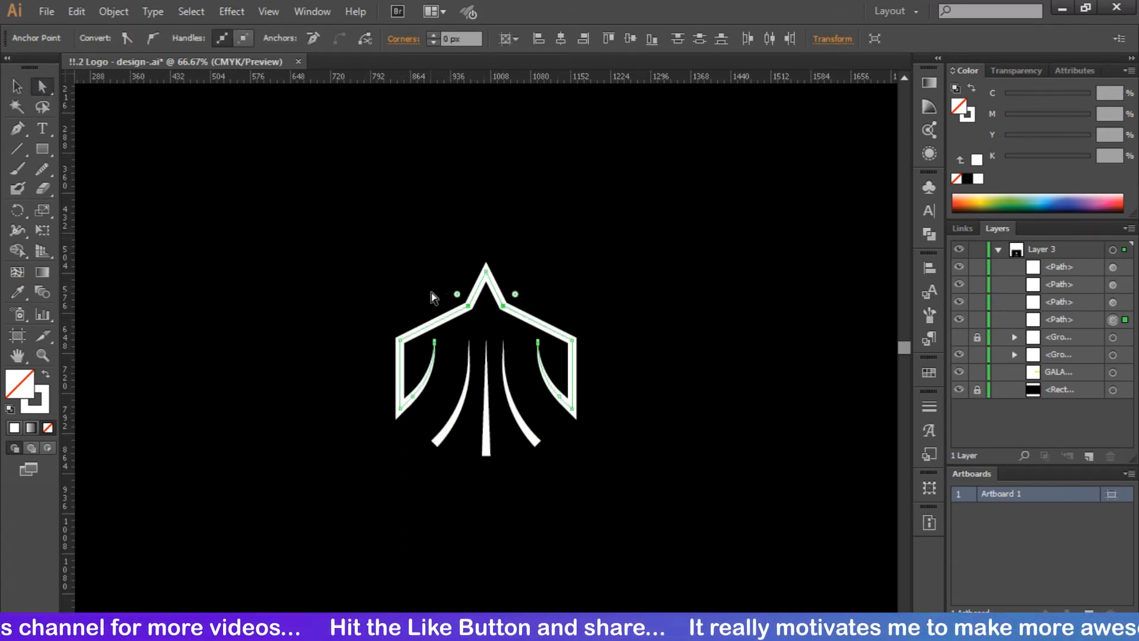
click(432, 293)
click(515, 307)
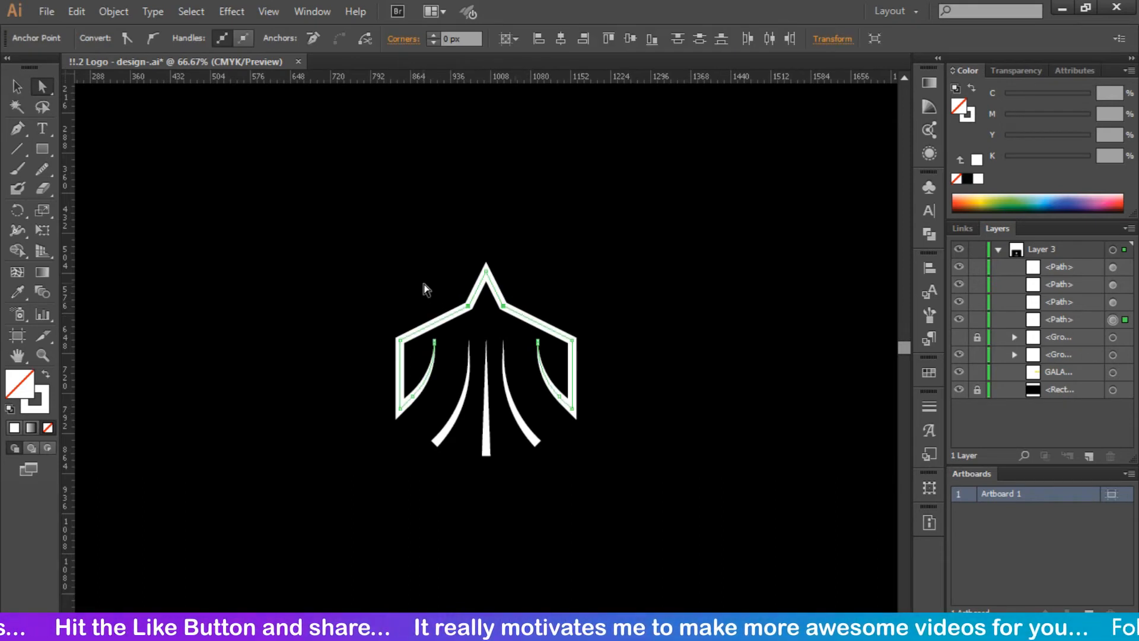
drag(442, 294, 631, 195)
click(639, 274)
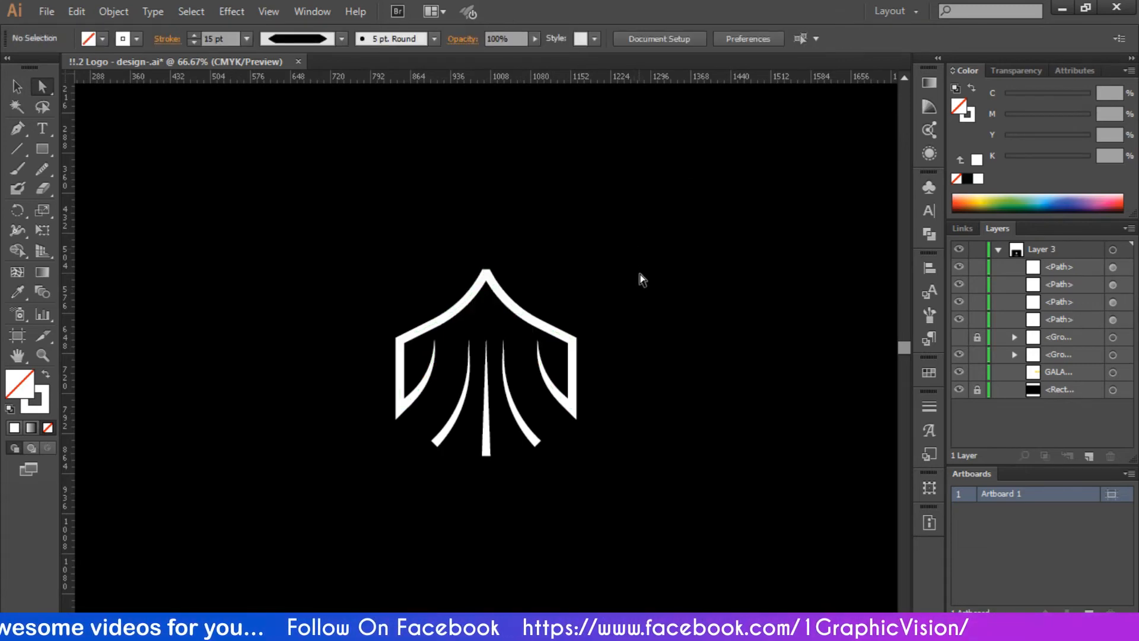
key(ctrl+plus)
key(ctrl+plus)
key(ctrl+z)
key(ctrl+z)
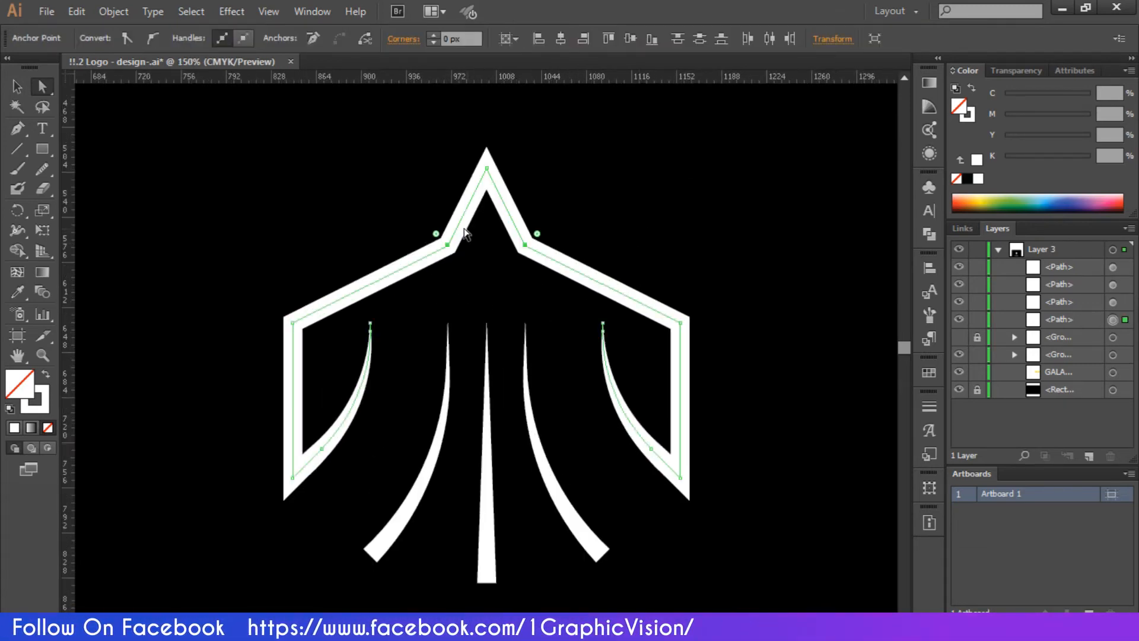
Step: Round the two corners between the nose and the wings into smooth curves, keeping the nose tip pointed
drag(537, 233, 645, 129)
click(719, 222)
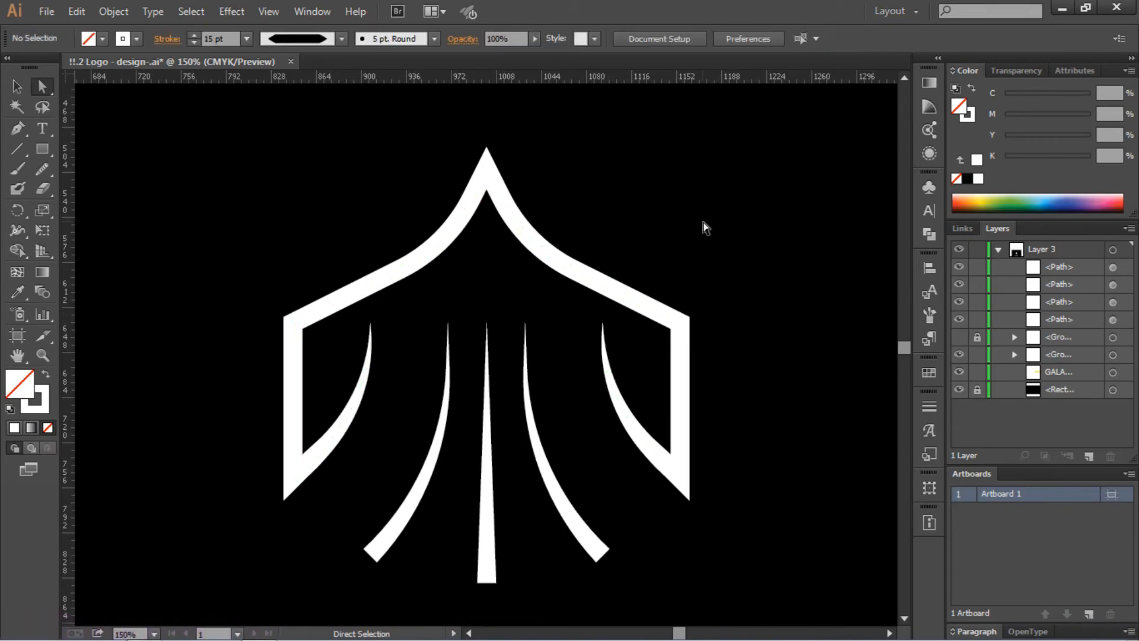
key(ctrl+0)
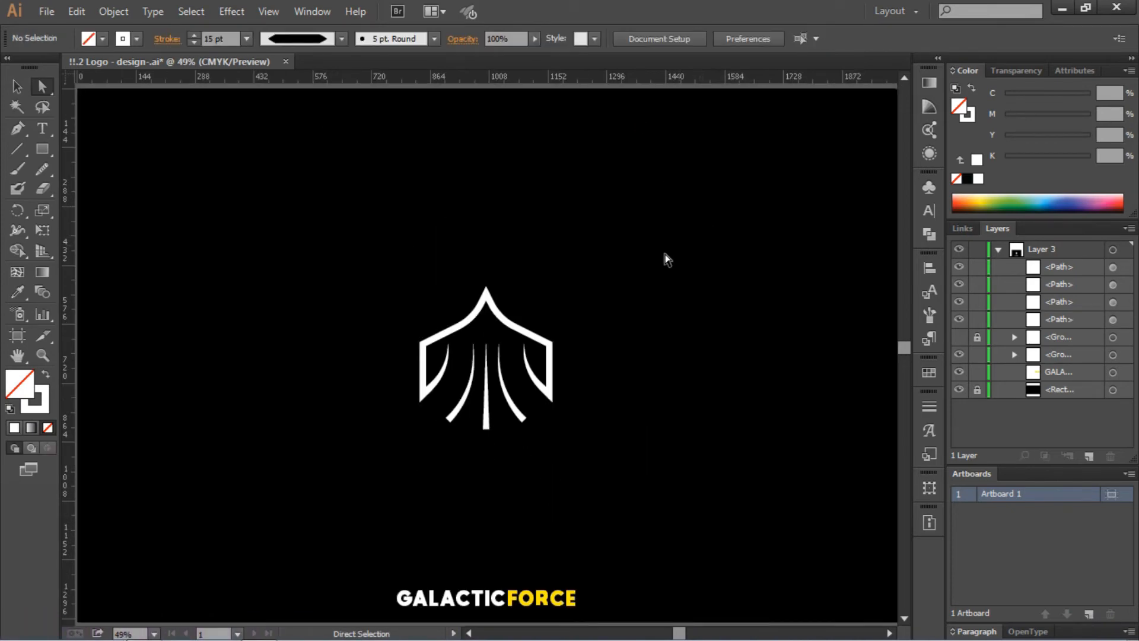
Step: Slightly round the upper outer corner of both wings with a small matching radius
click(421, 343)
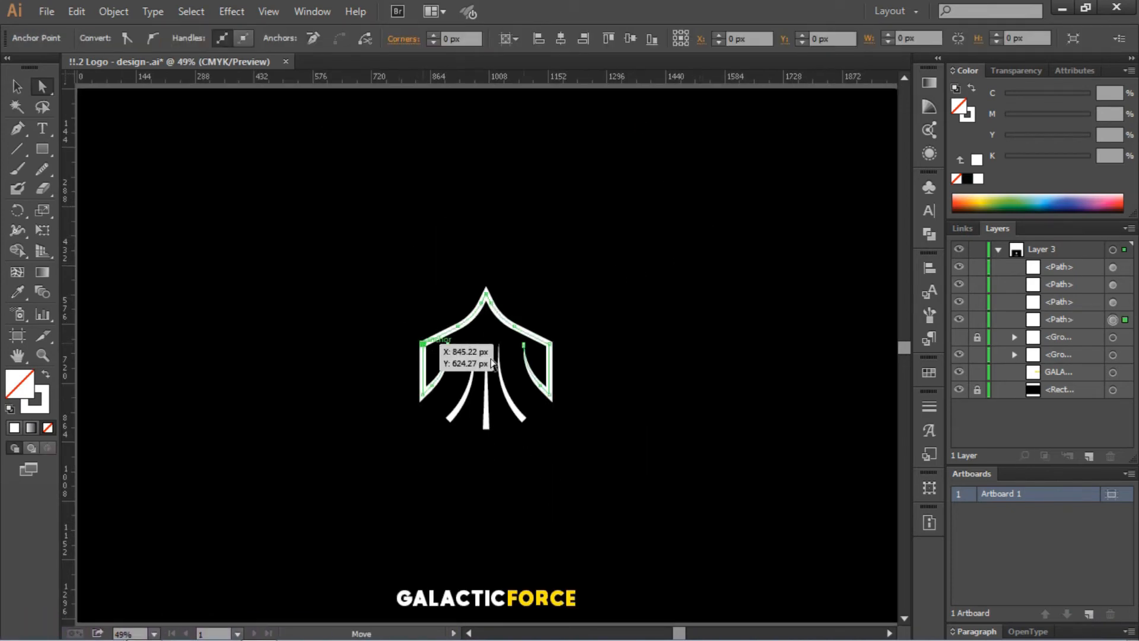
click(550, 346)
mouse_move(536, 354)
mouse_down()
mouse_move(526, 382)
mouse_move(544, 355)
mouse_up()
click(636, 354)
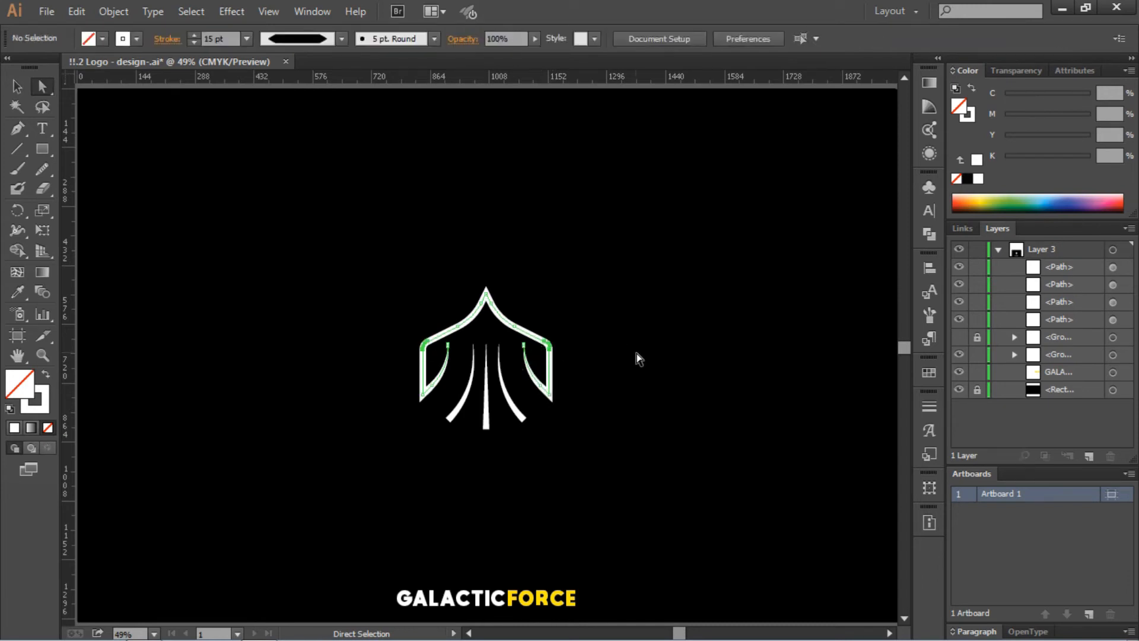
key(ctrl+z)
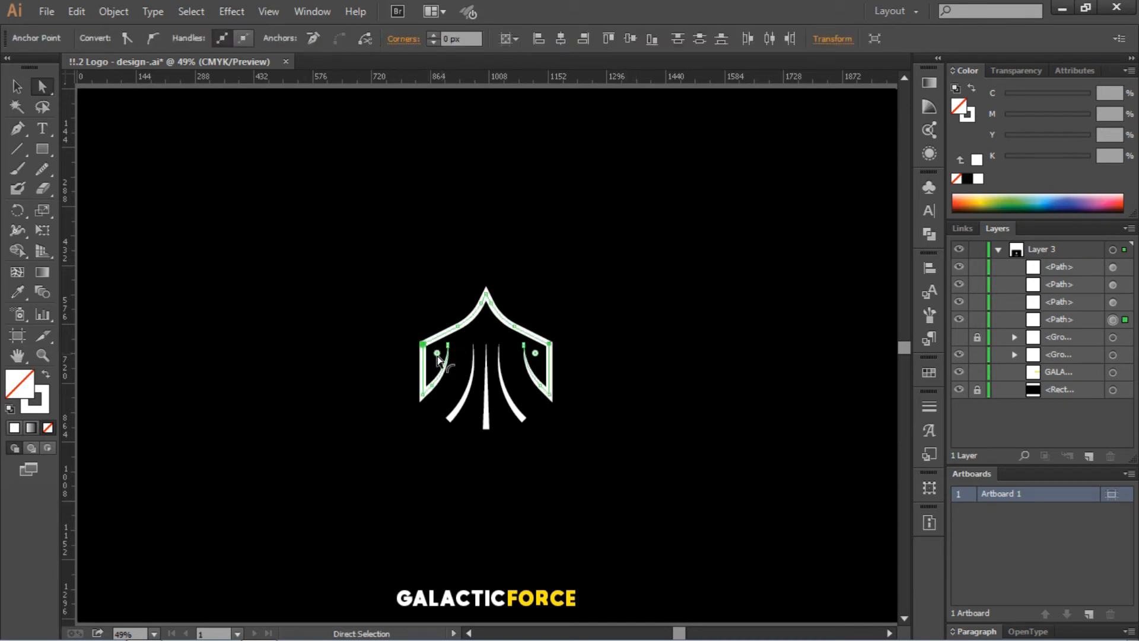
drag(437, 358, 428, 358)
click(413, 265)
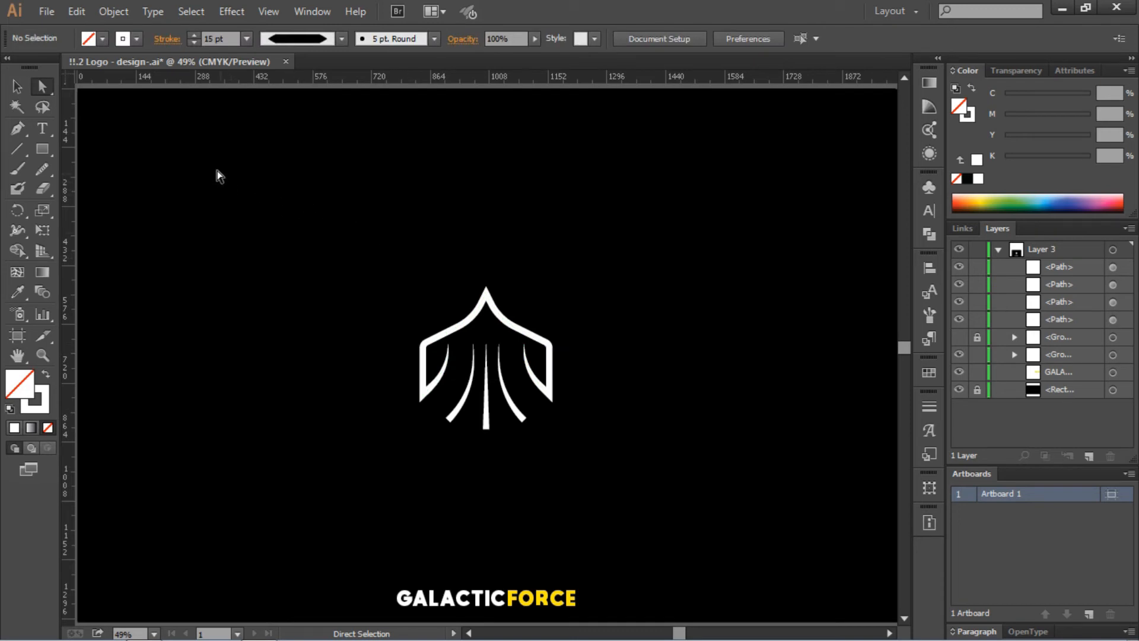
Step: Group all the aircraft paths, including the wings, centre line and tail fins, into one object
drag(381, 257, 615, 462)
right_click(544, 361)
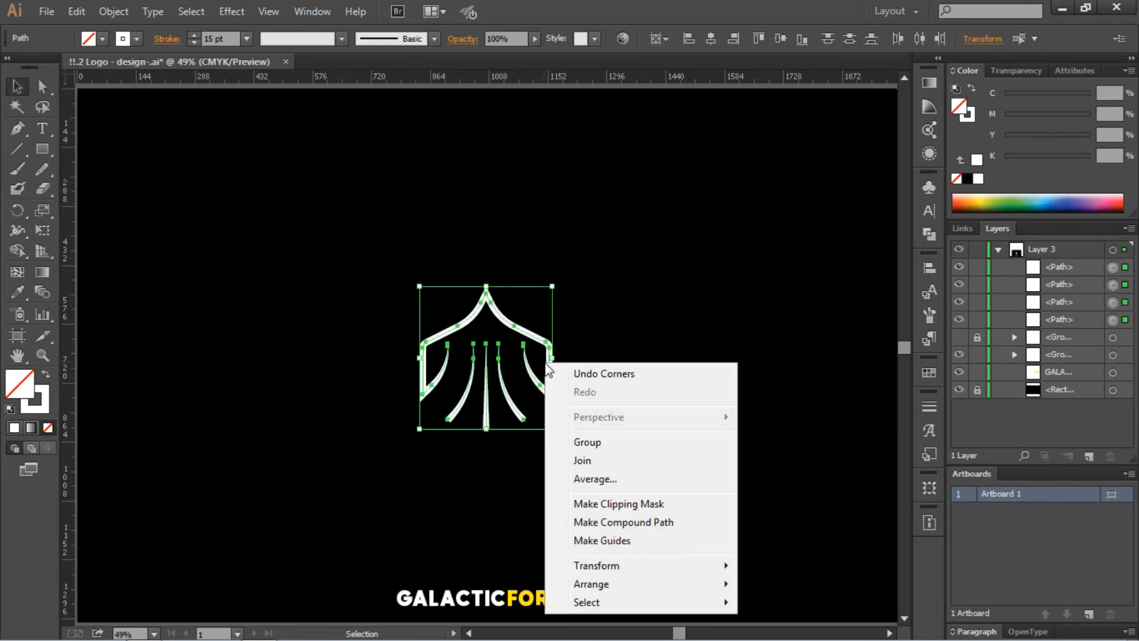
click(611, 441)
click(564, 542)
Step: Align the aircraft group and the GALACTICFORCE text to each other on their vertical centres
click(547, 600)
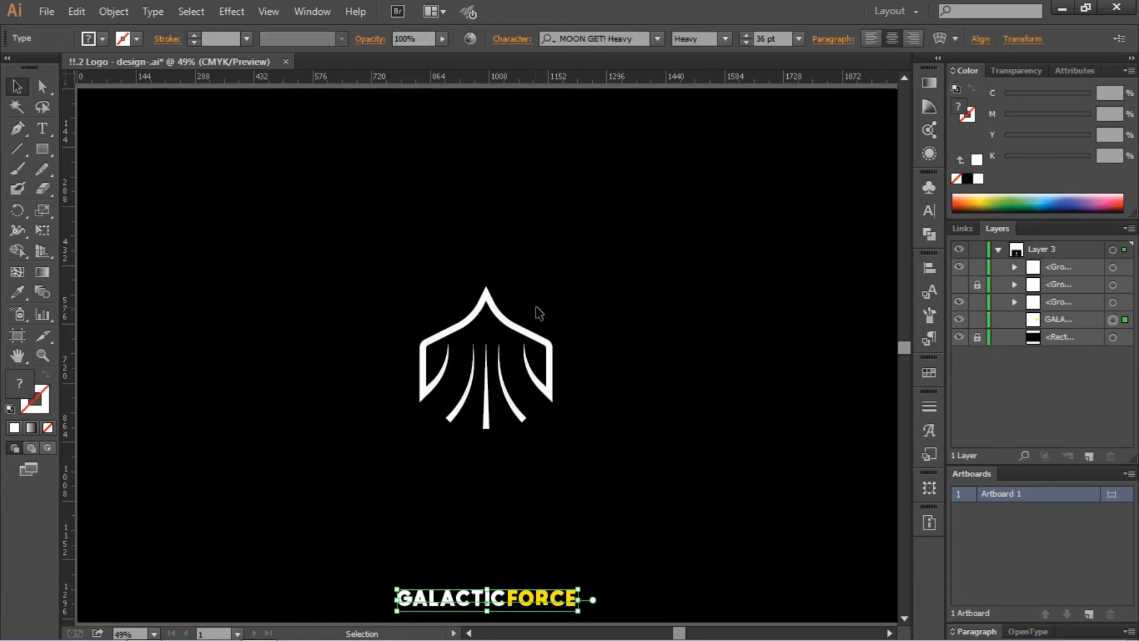
drag(539, 269, 466, 599)
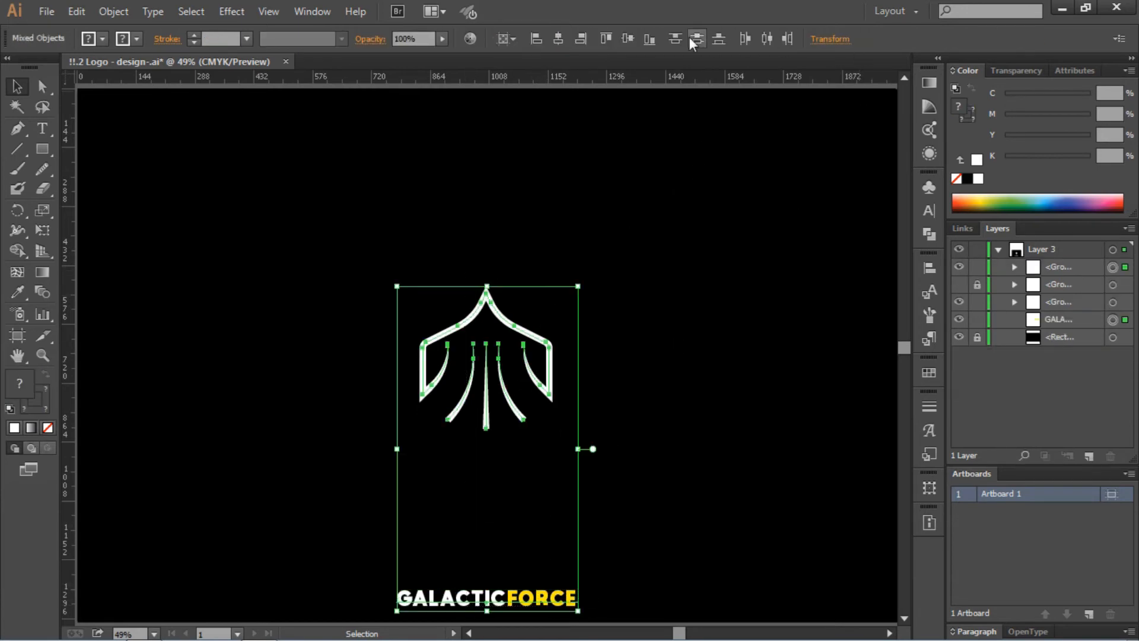
click(628, 41)
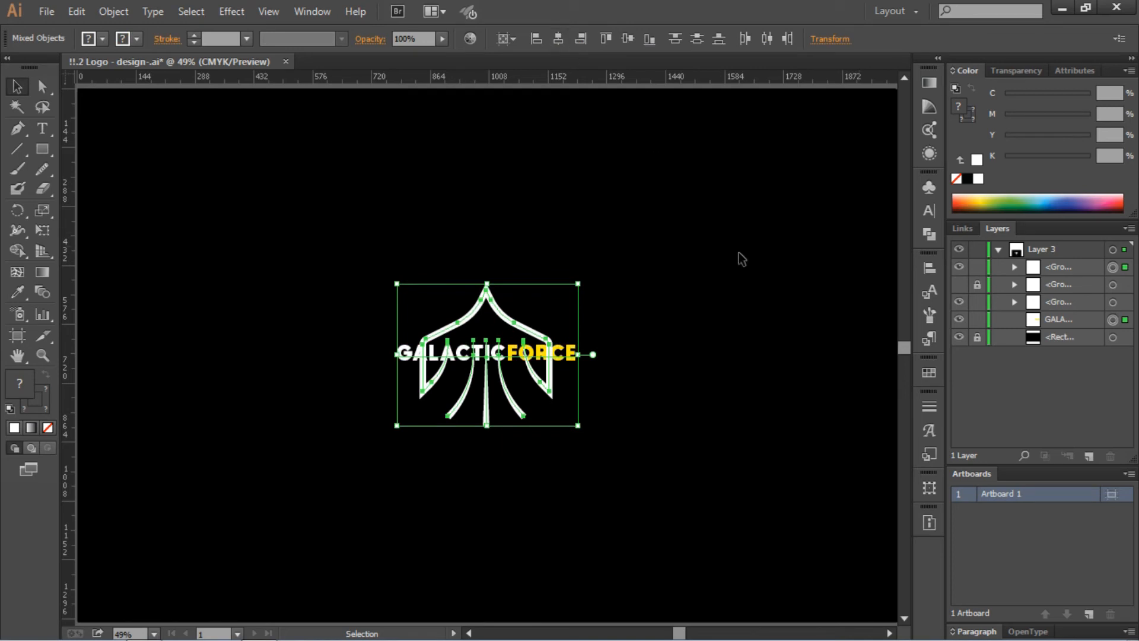
Step: Move the GALACTICFORCE text down to sit just beneath the aircraft icon
click(580, 365)
drag(558, 355, 590, 449)
click(662, 389)
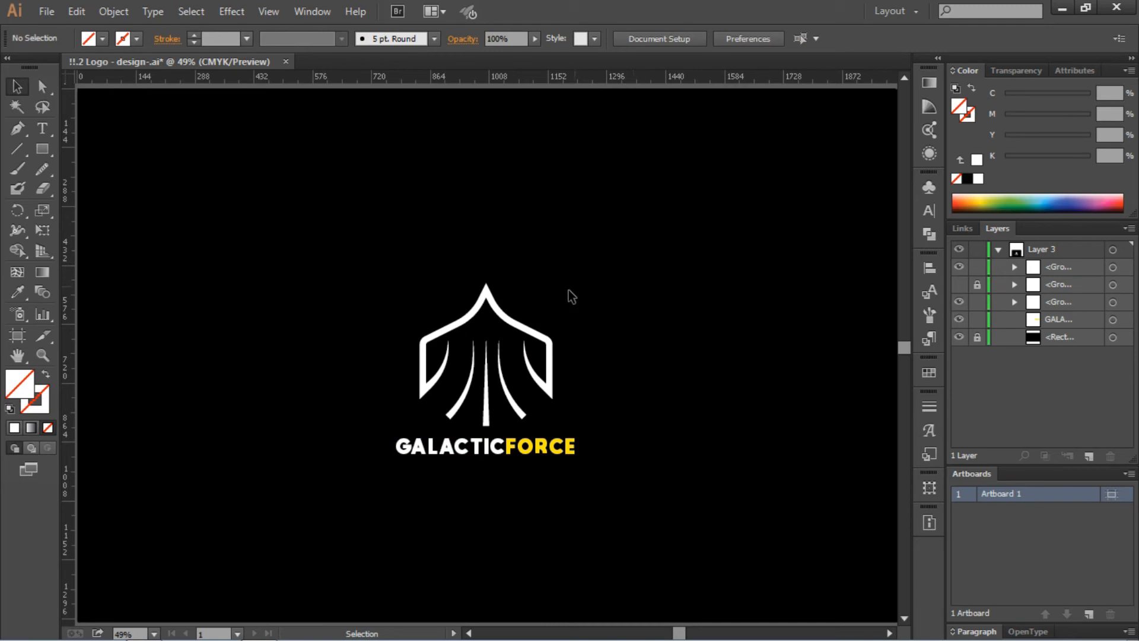
Step: Ungroup the aircraft icon and set the stroke weight of its paths to 20 pt
click(529, 348)
right_click(526, 338)
click(623, 435)
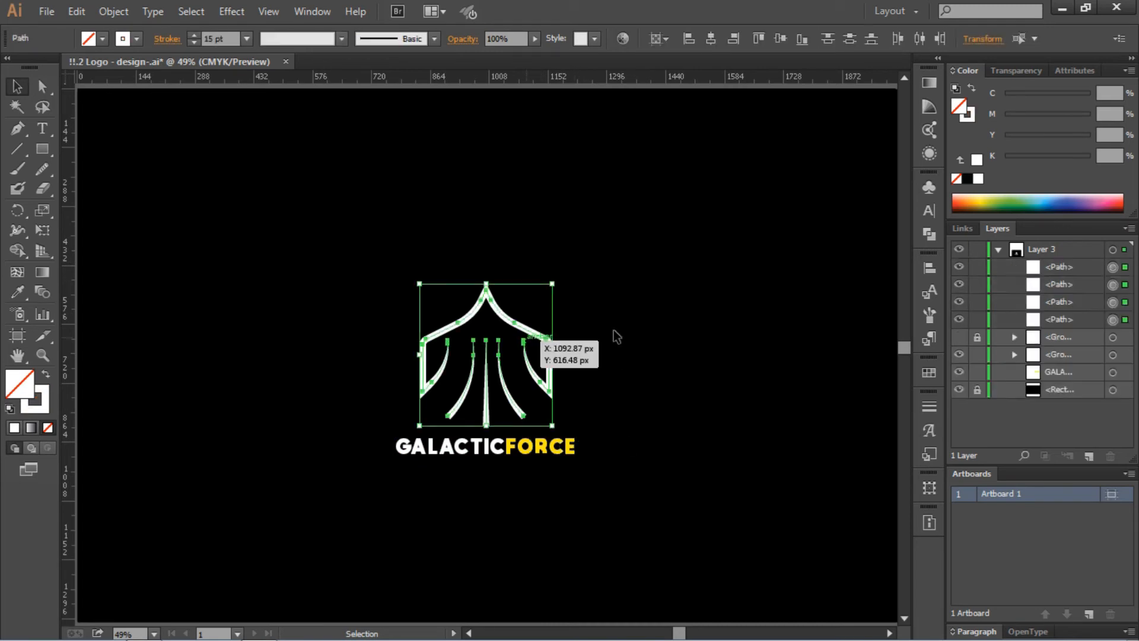
drag(505, 226, 446, 383)
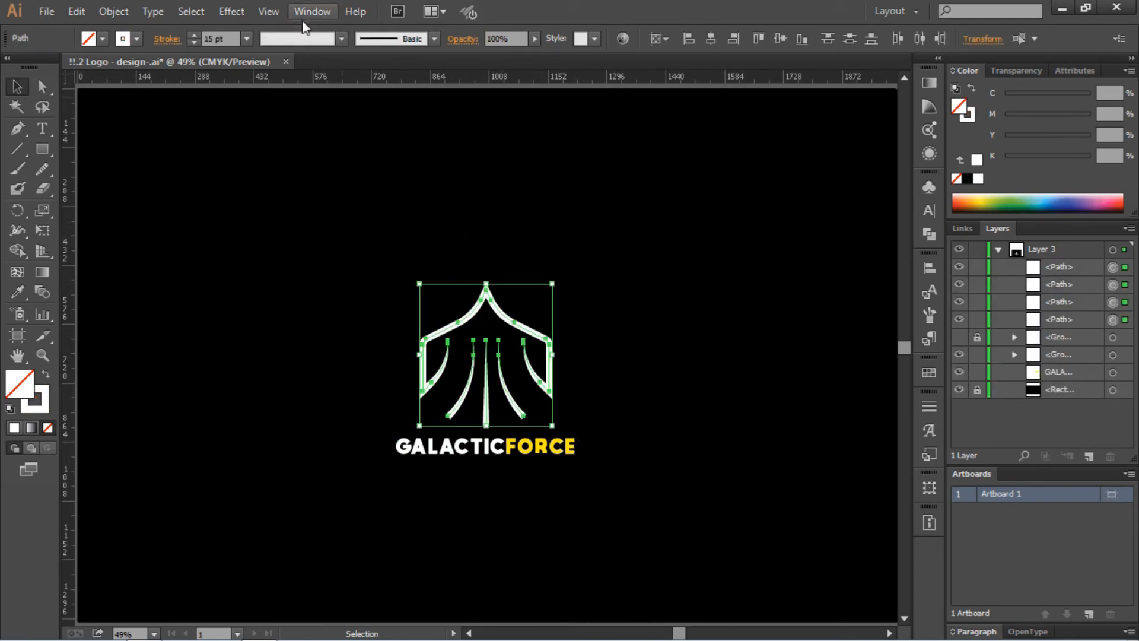
click(225, 39)
text(20)
key(Return)
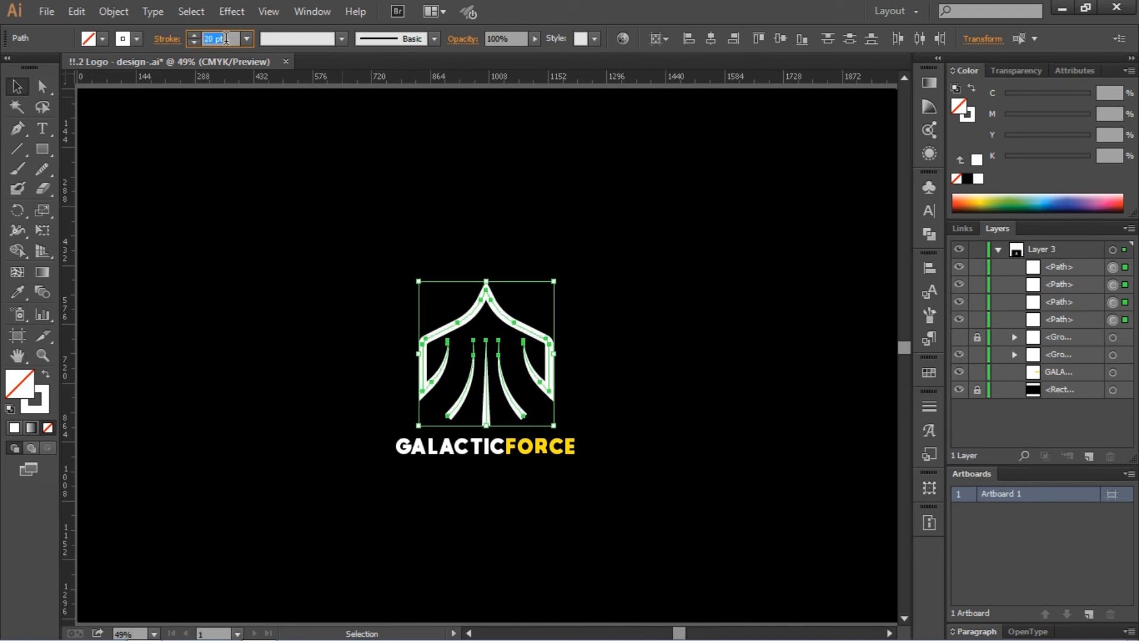
Step: Regroup the thickened aircraft paths into a single icon and deselect it
drag(369, 243, 568, 408)
right_click(560, 367)
click(611, 444)
click(655, 357)
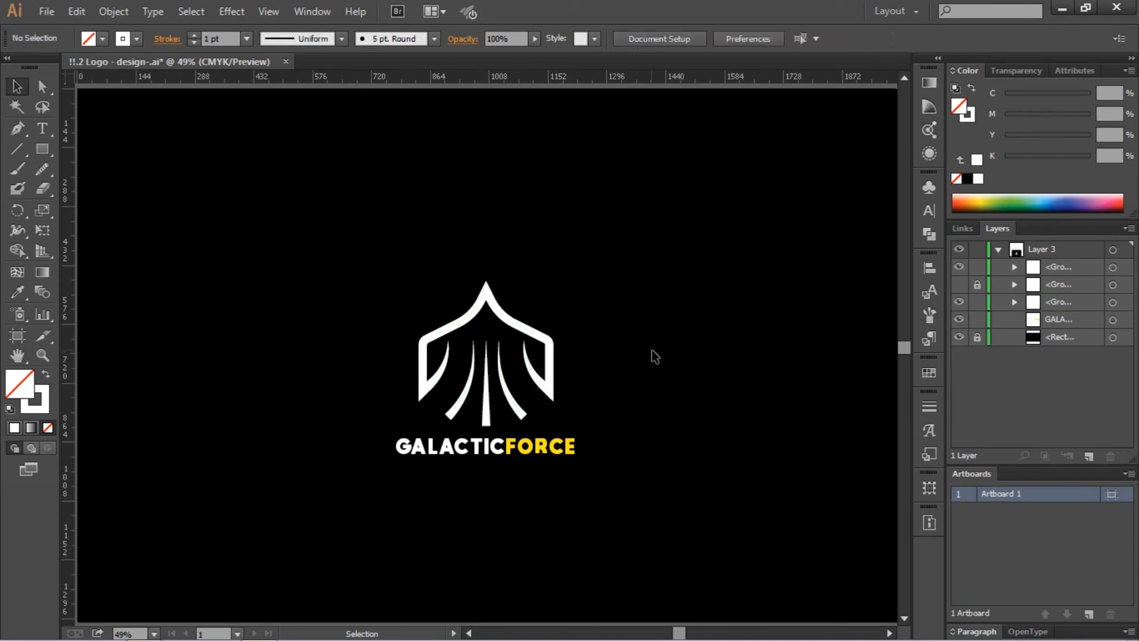